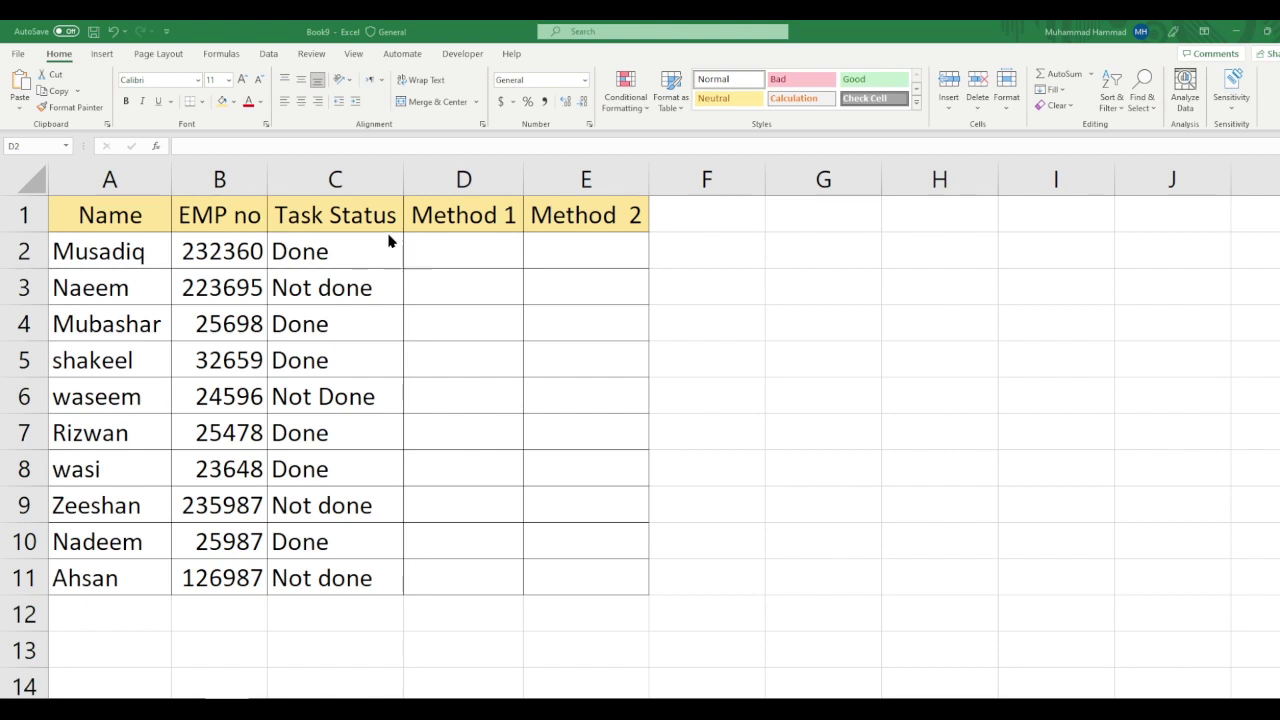
Select cell D2 under the Method 1 heading.
click(358, 178)
click(358, 178)
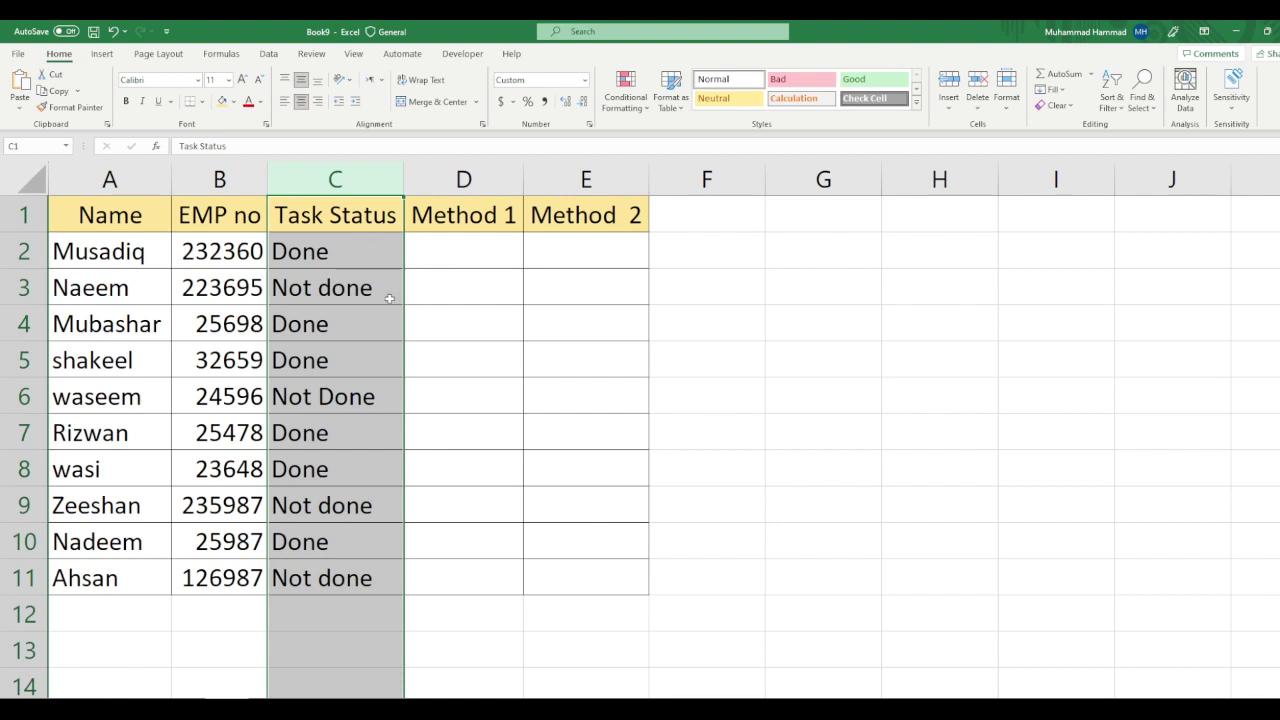
click(427, 250)
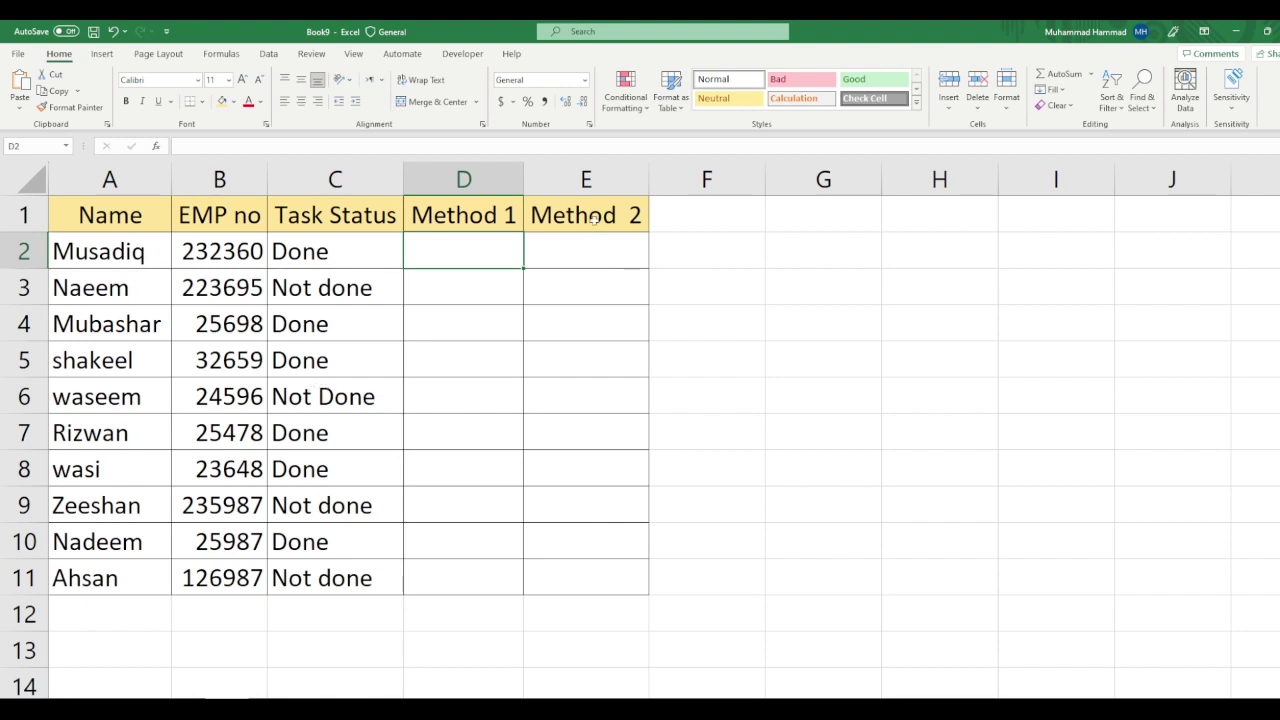
click(475, 283)
click(445, 258)
Open Conditional Formatting, dismiss the icon set rule dialog without saving, and reopen the menu.
click(619, 105)
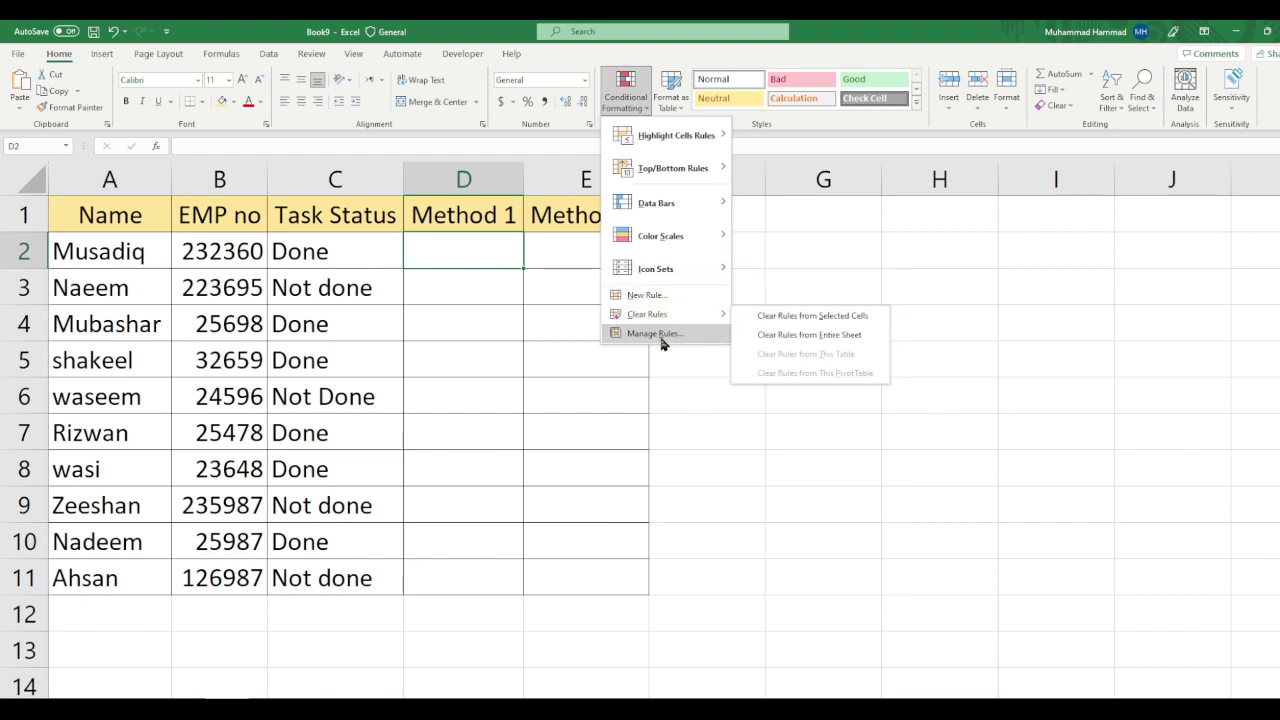
mouse_move(662, 268)
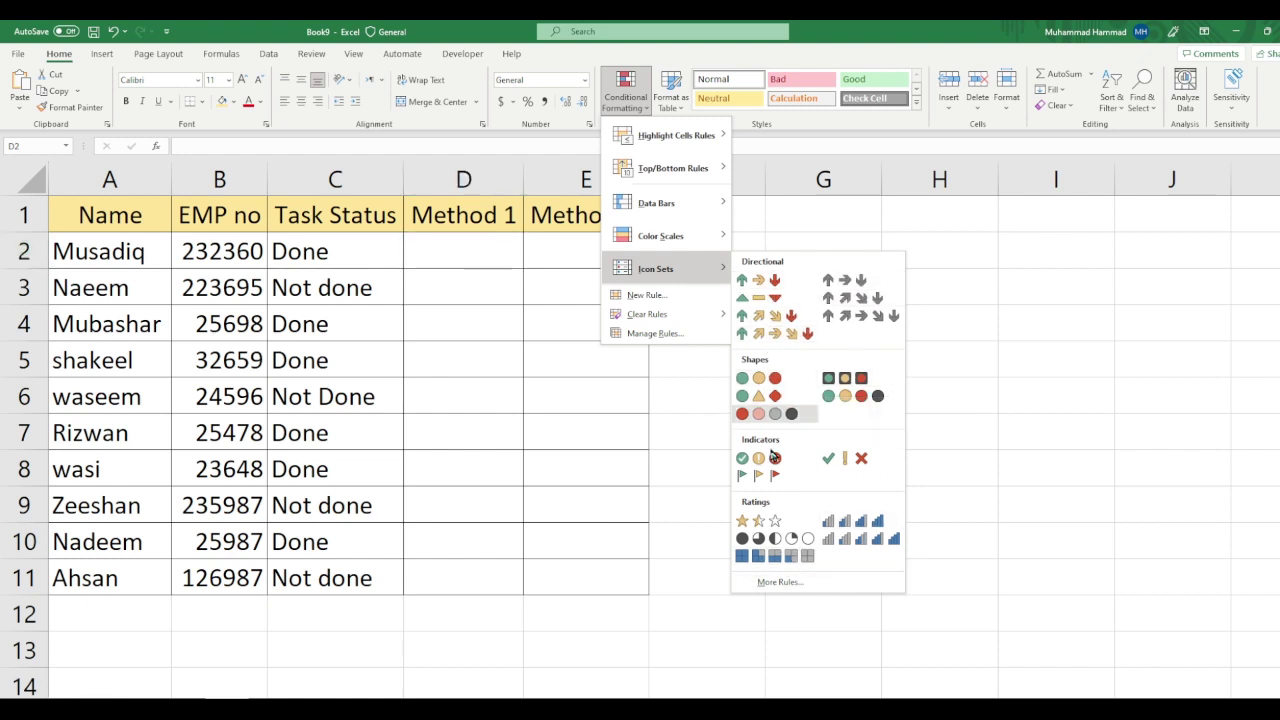
click(802, 591)
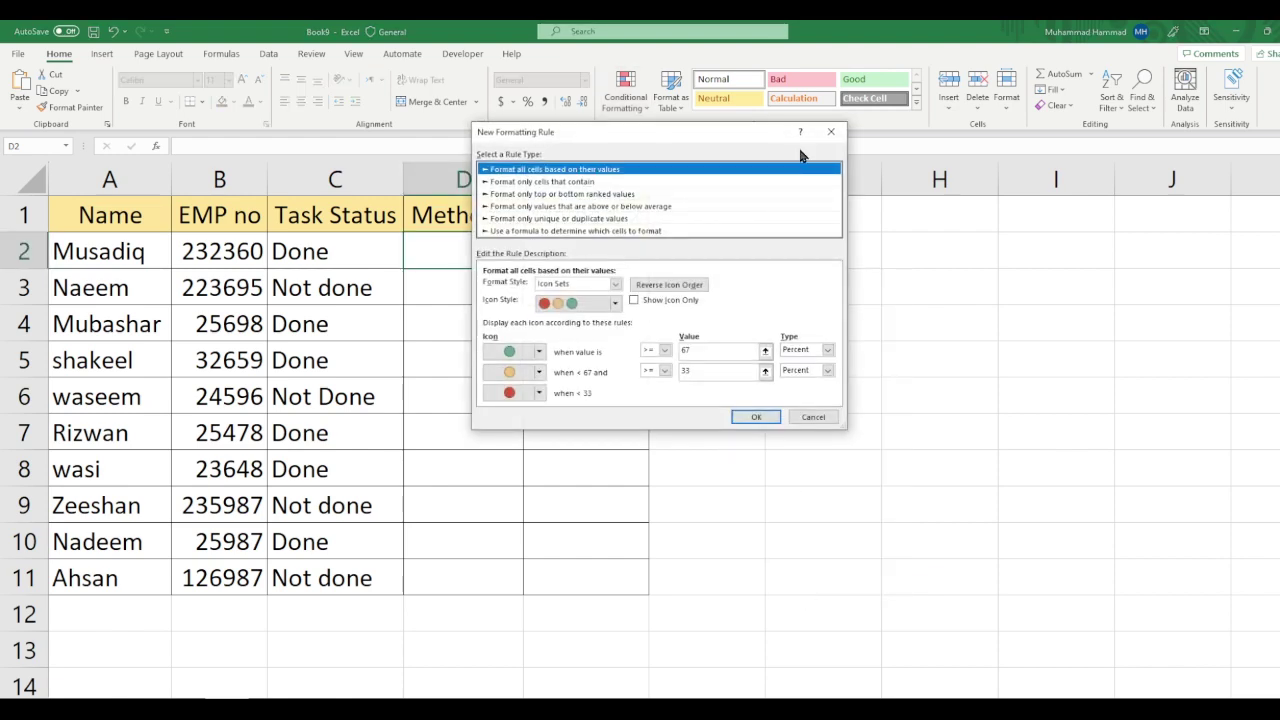
click(831, 131)
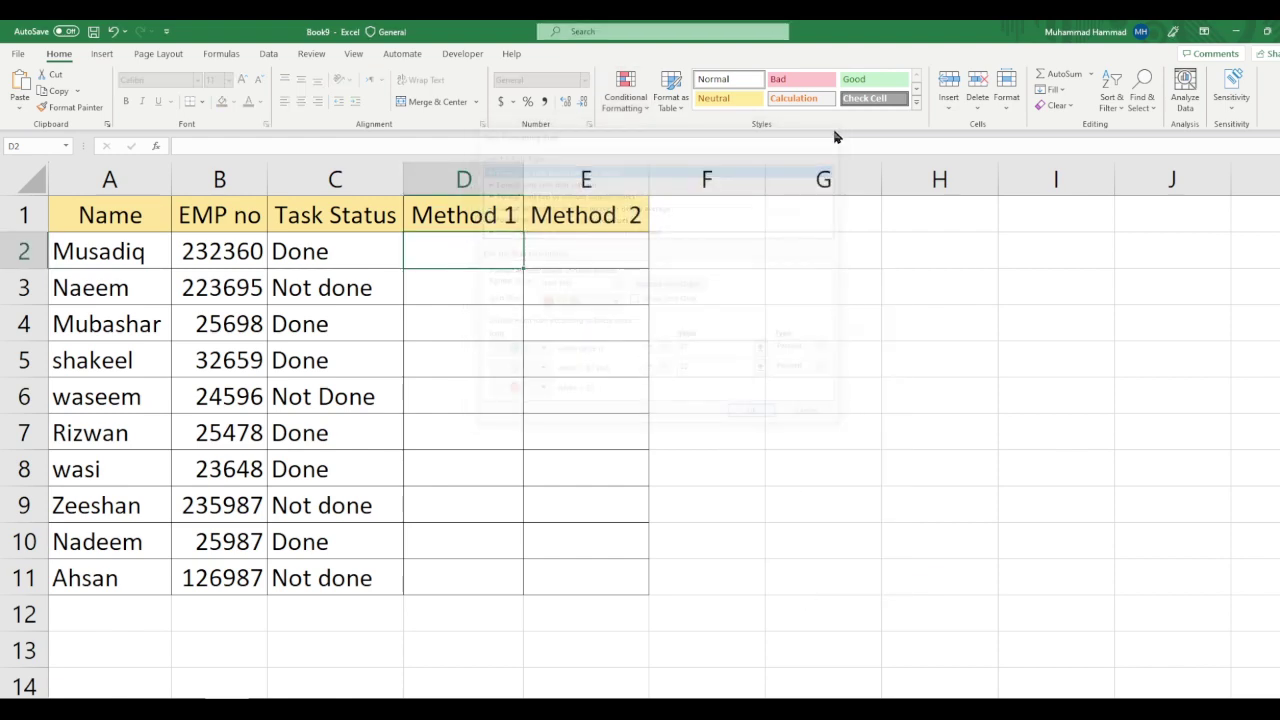
click(612, 108)
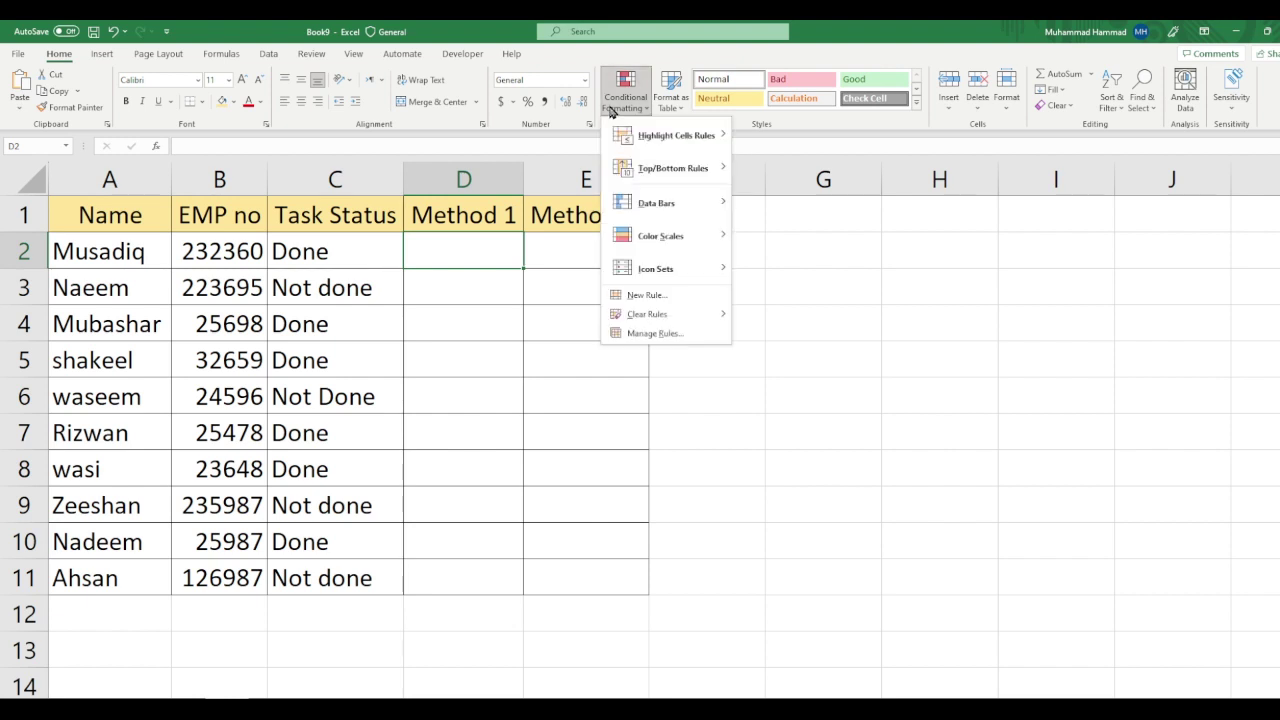
Start a new rule with format style Icon Sets and icon style 3 Symbols (Uncircled).
click(645, 295)
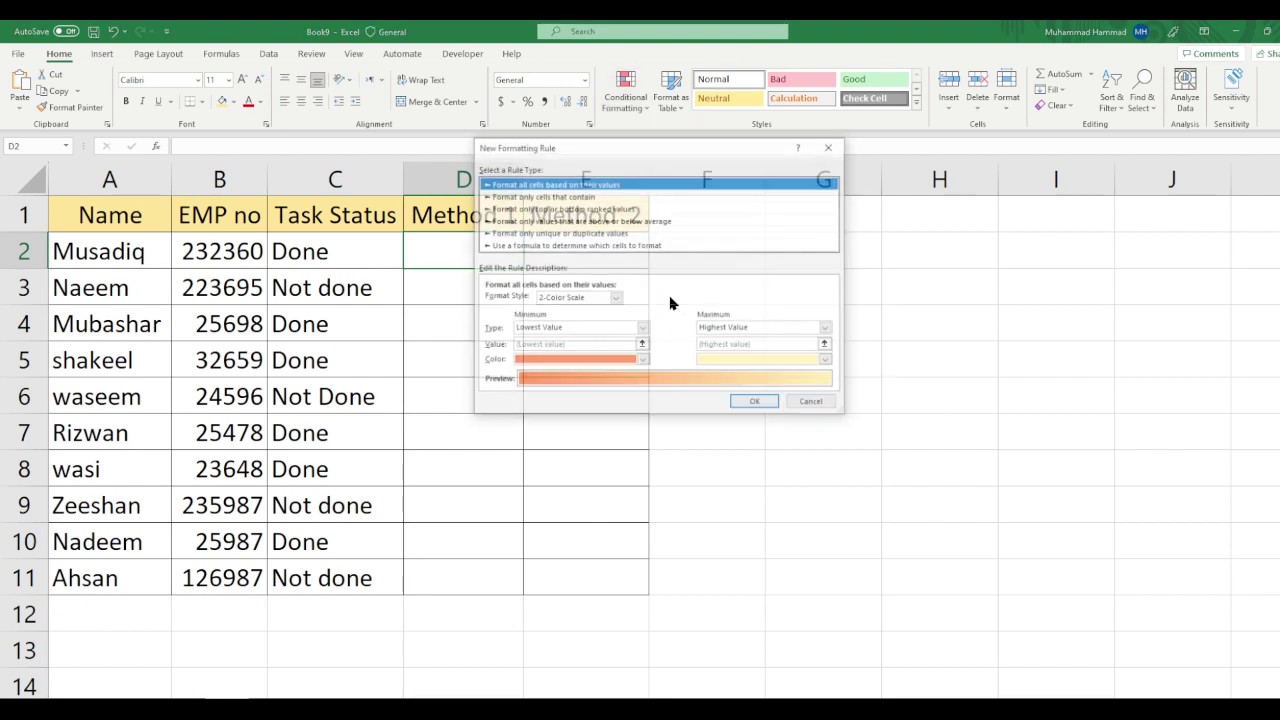
drag(657, 146, 674, 200)
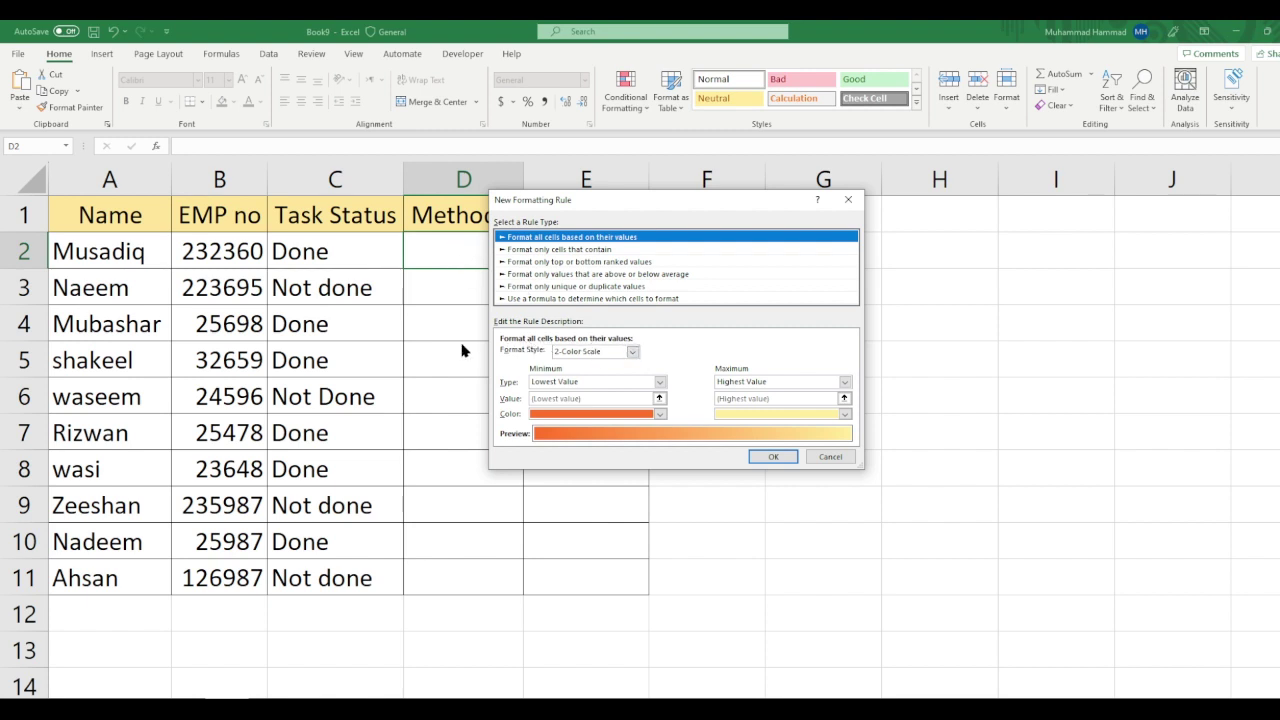
click(633, 355)
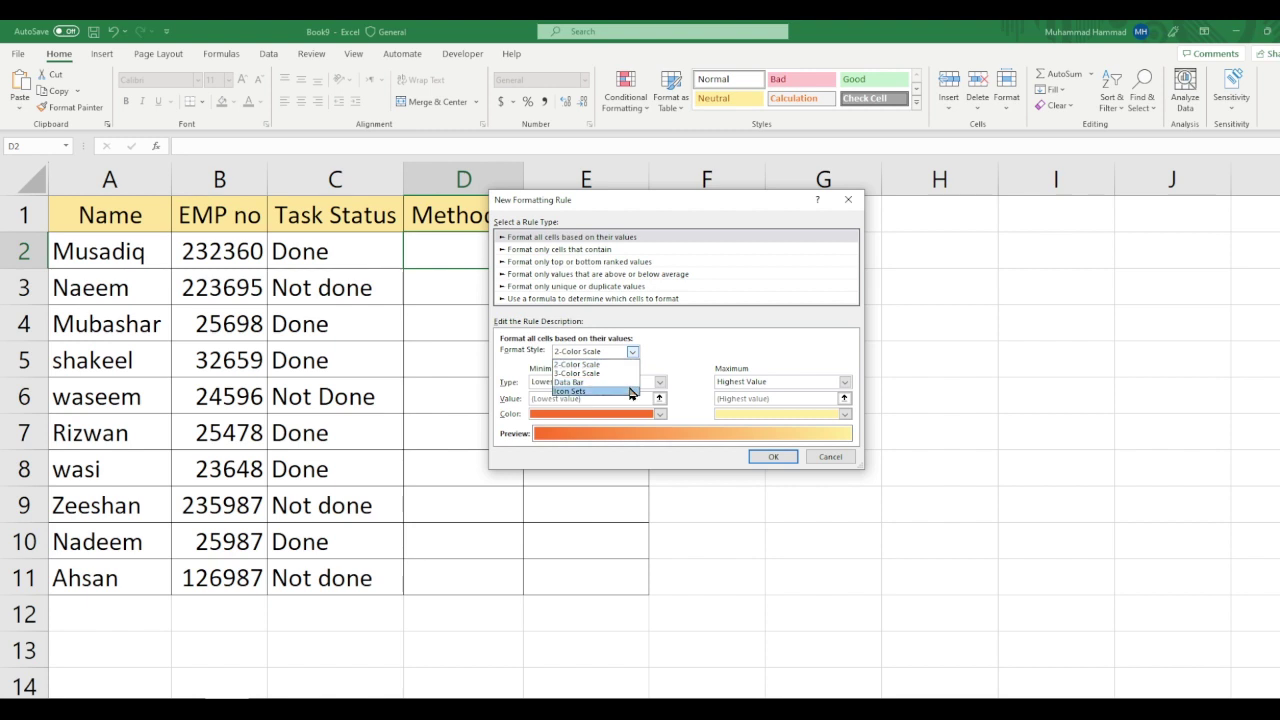
click(631, 391)
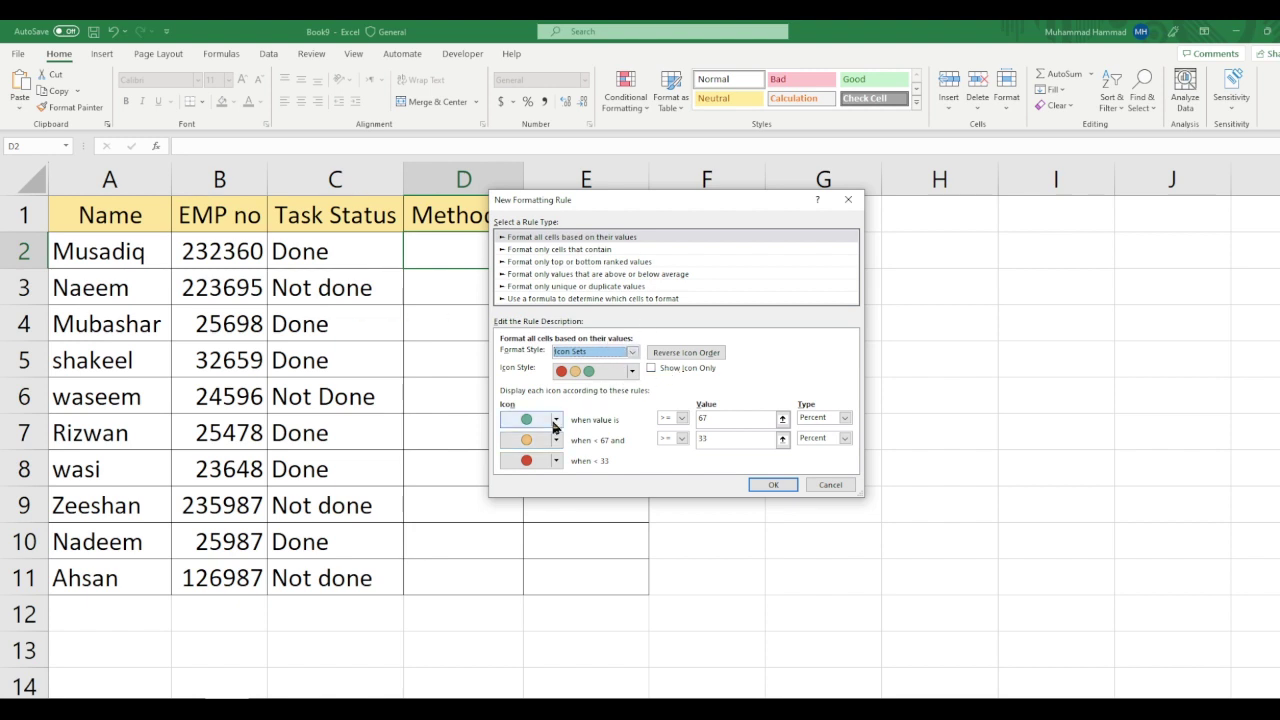
click(633, 372)
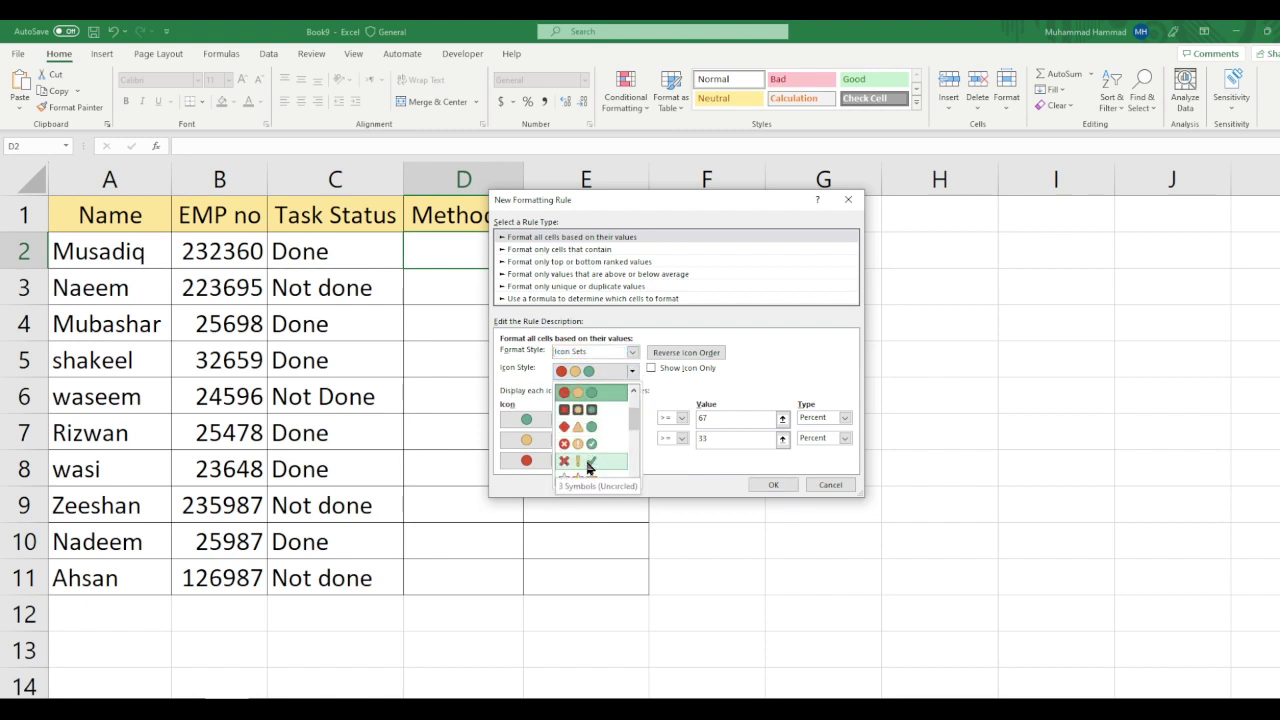
click(589, 465)
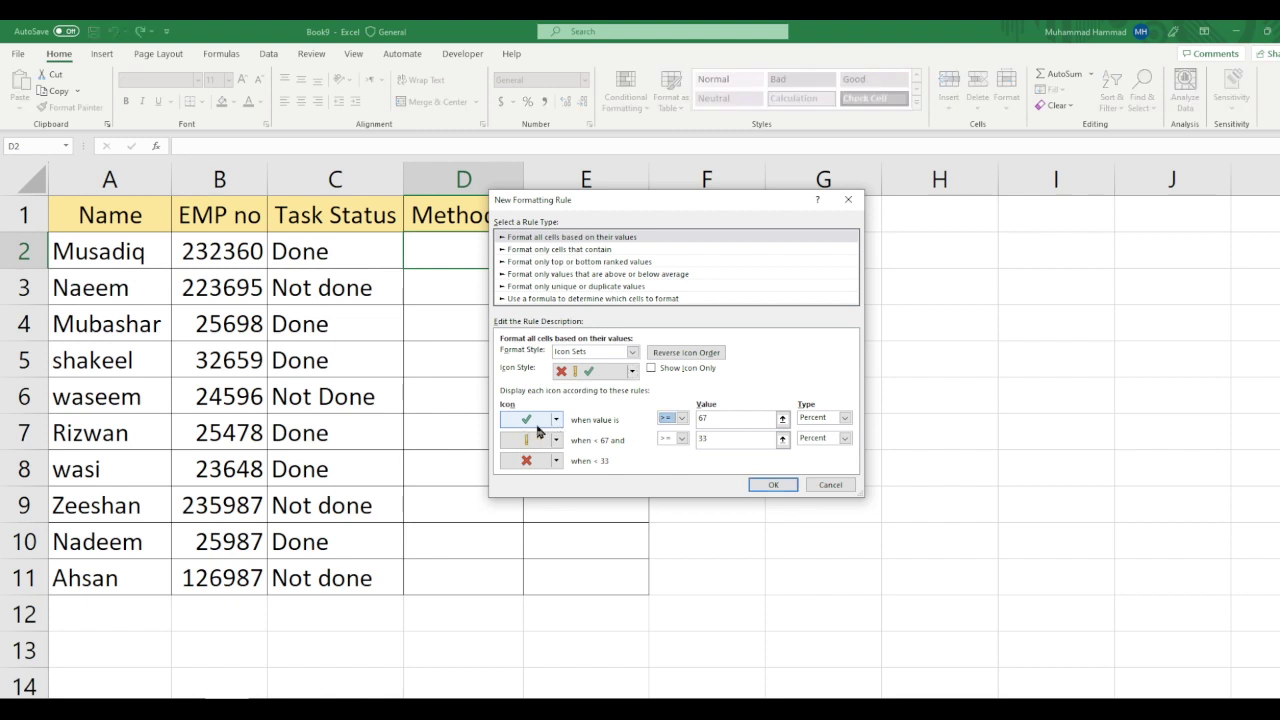
Set the first icon's condition to > 0 with type Number.
click(683, 418)
click(668, 438)
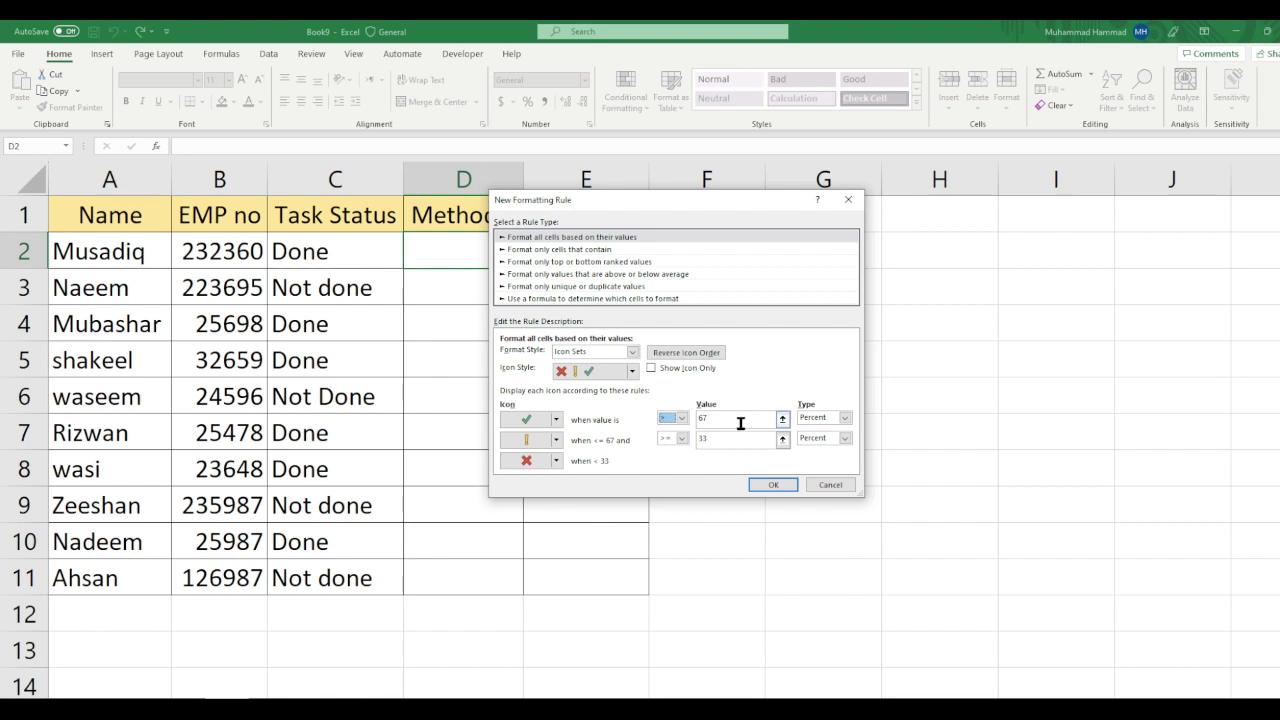
click(740, 423)
double_click(740, 423)
text(0)
click(845, 418)
click(814, 430)
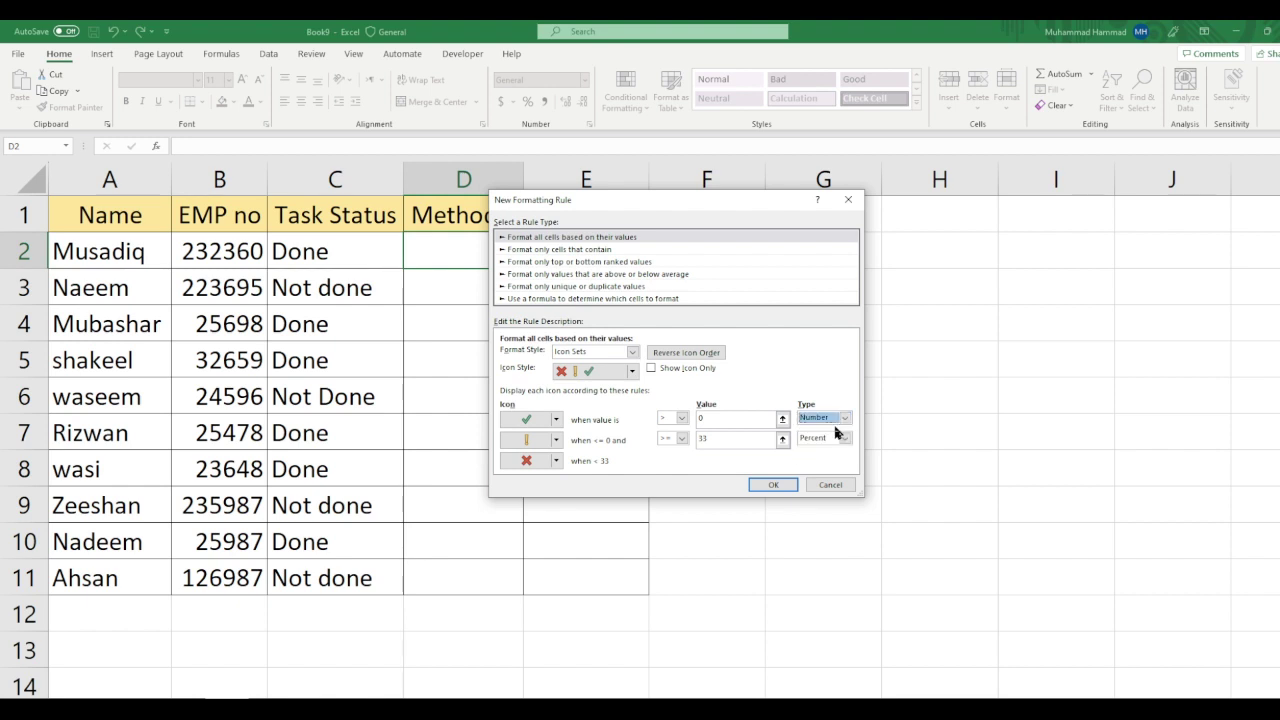
Make the second icon a red X with condition >= 0 of type Number.
click(556, 440)
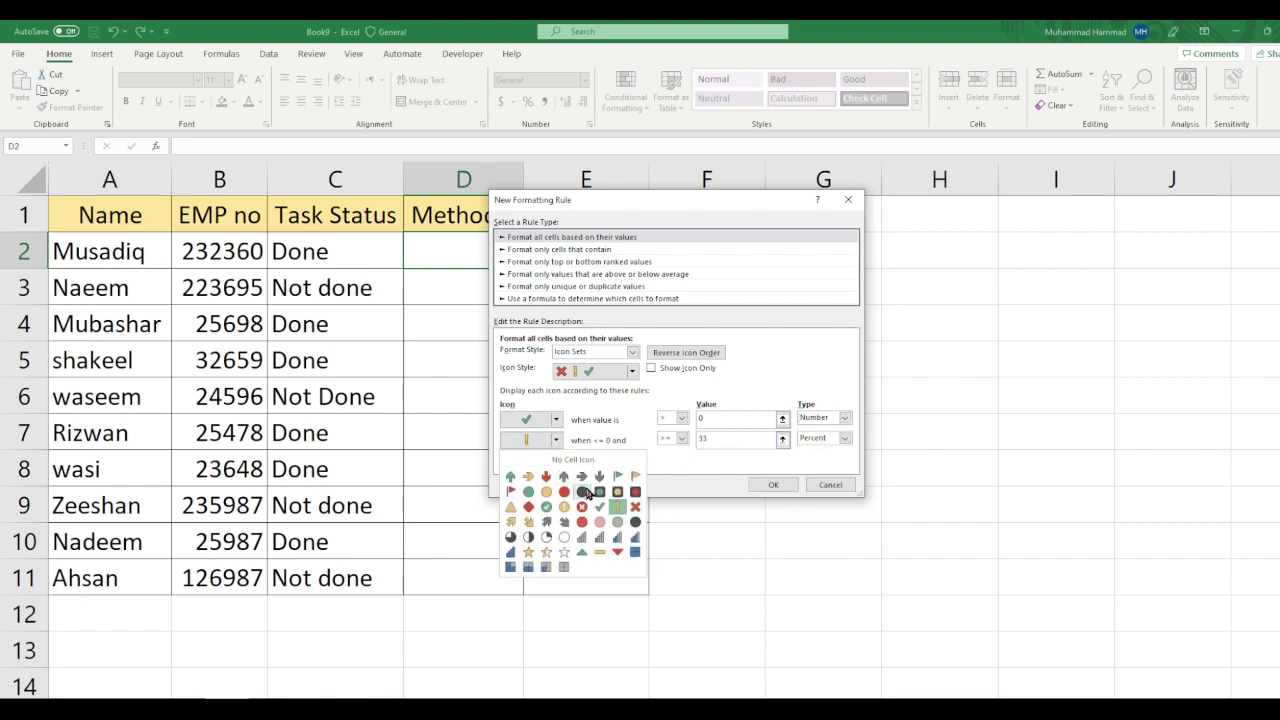
click(635, 507)
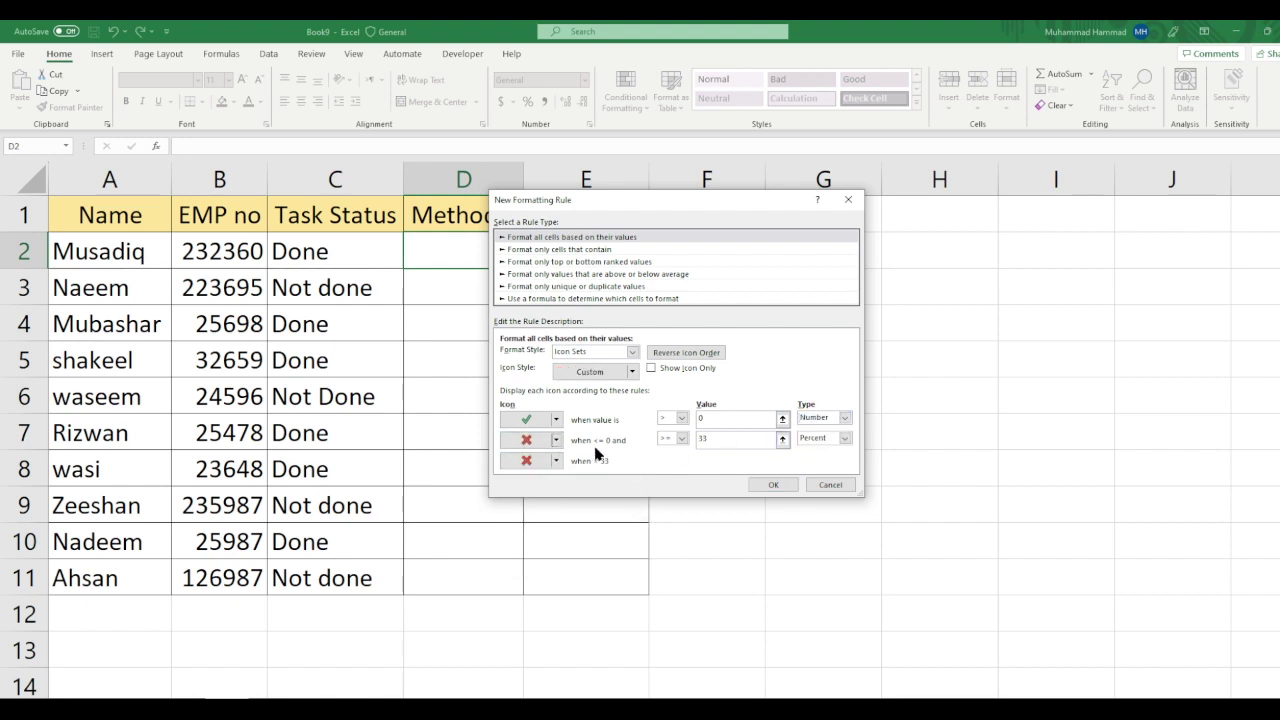
click(682, 438)
click(680, 451)
double_click(723, 440)
text(0)
click(845, 438)
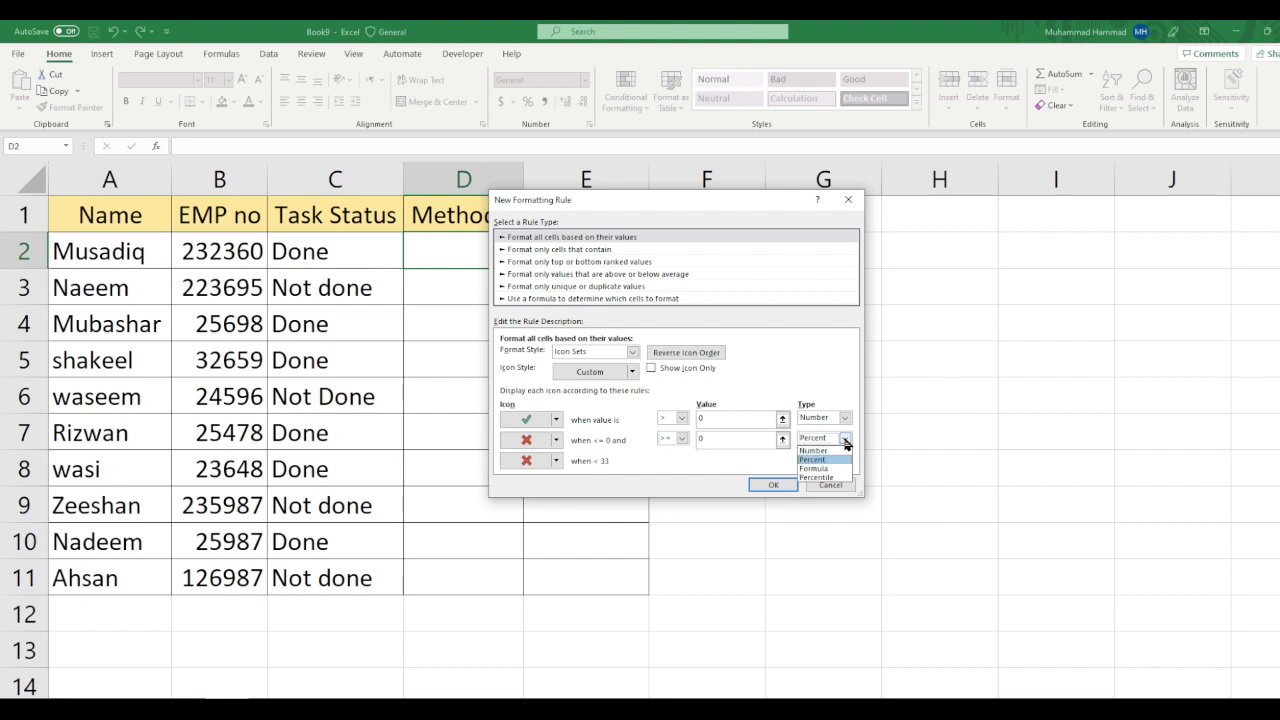
click(814, 451)
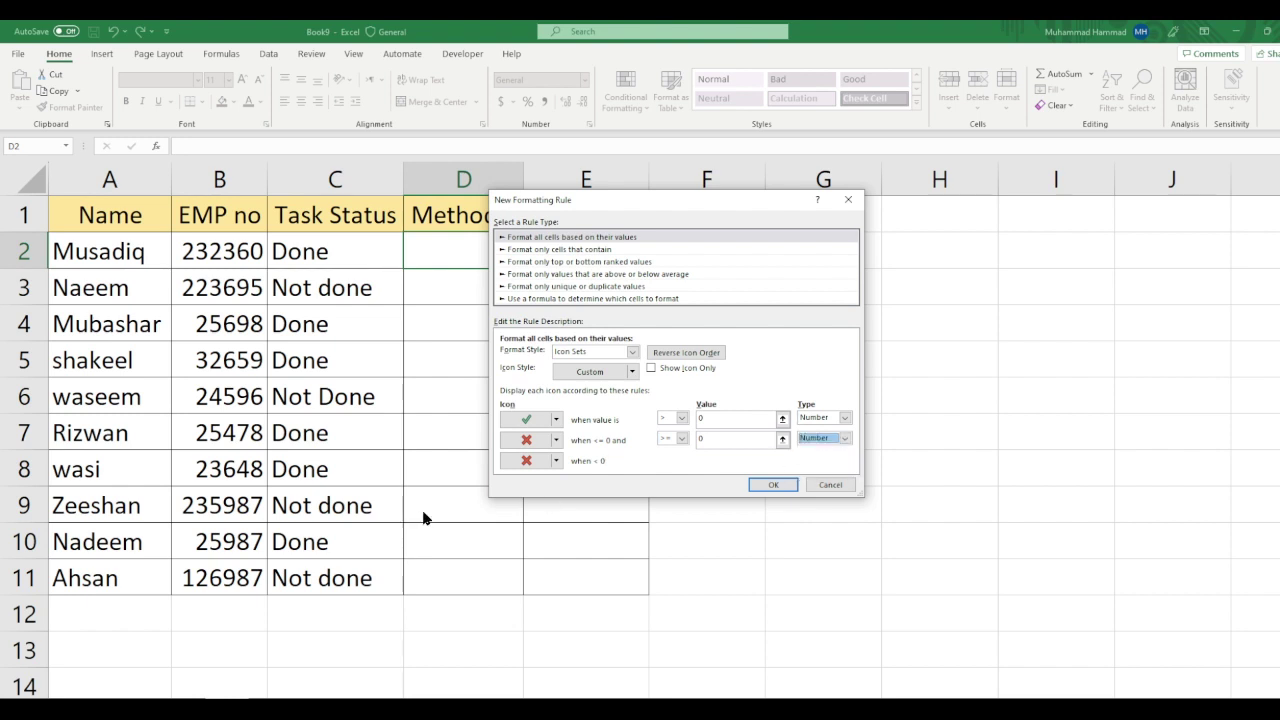
Set the third icon to No Cell Icon and apply the rule to D2.
click(557, 462)
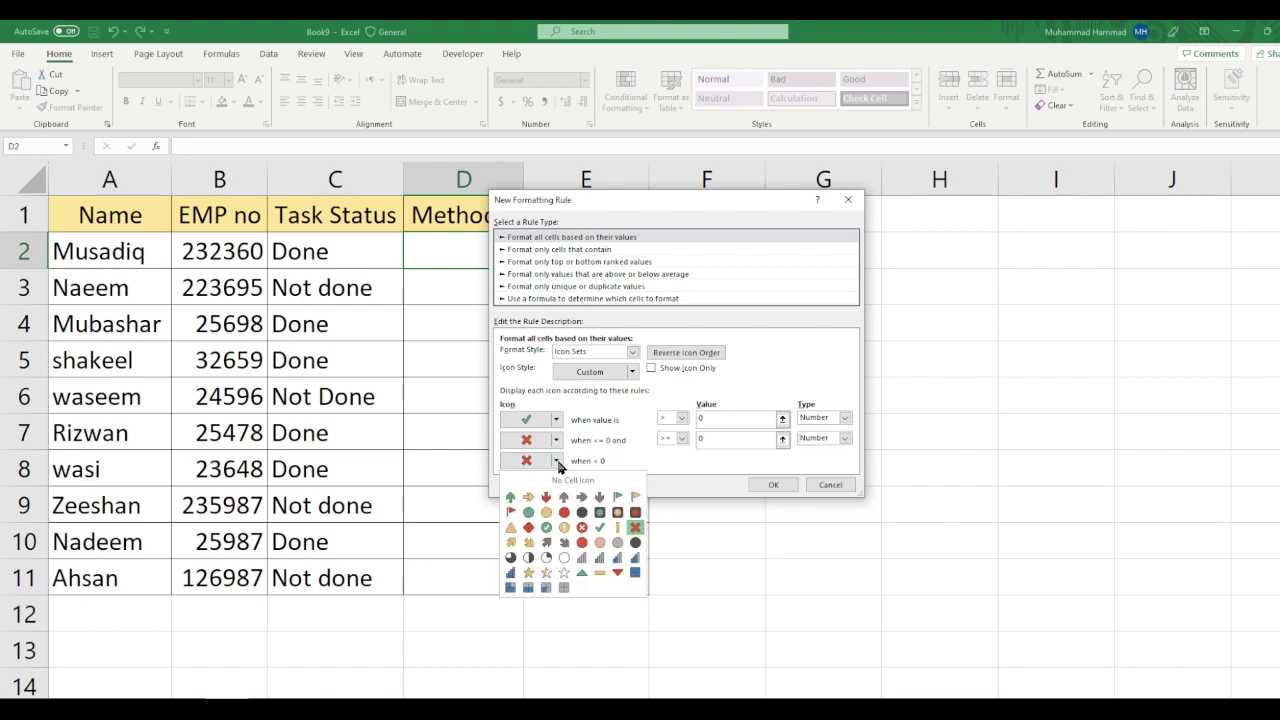
click(575, 481)
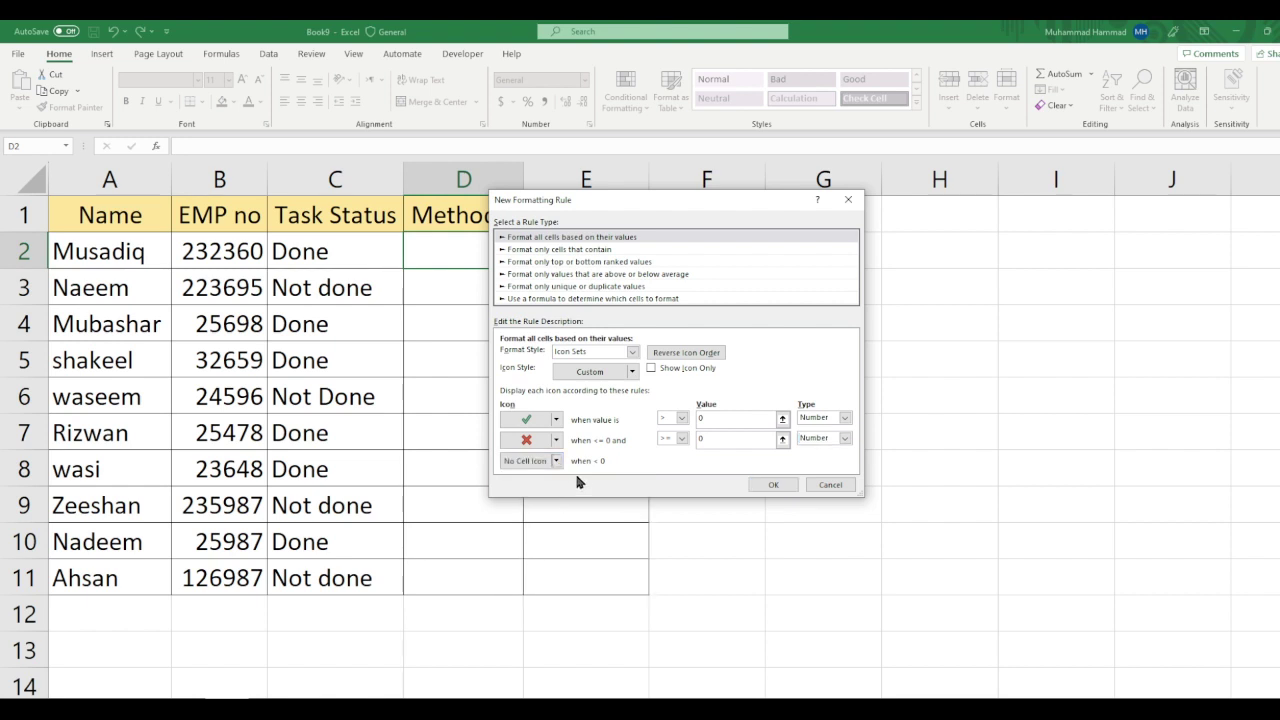
click(770, 484)
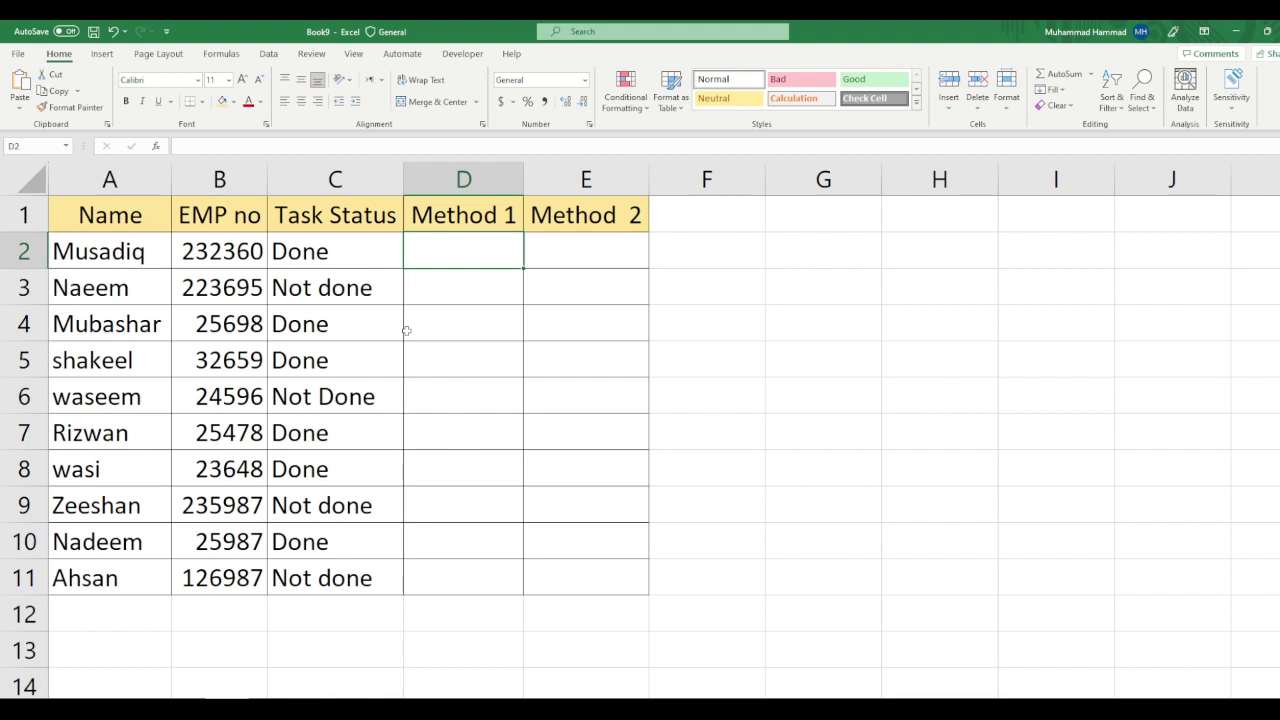
Enter =IF(C2="Done",1,0) in D2 so it displays 1 with a green check.
key(F2)
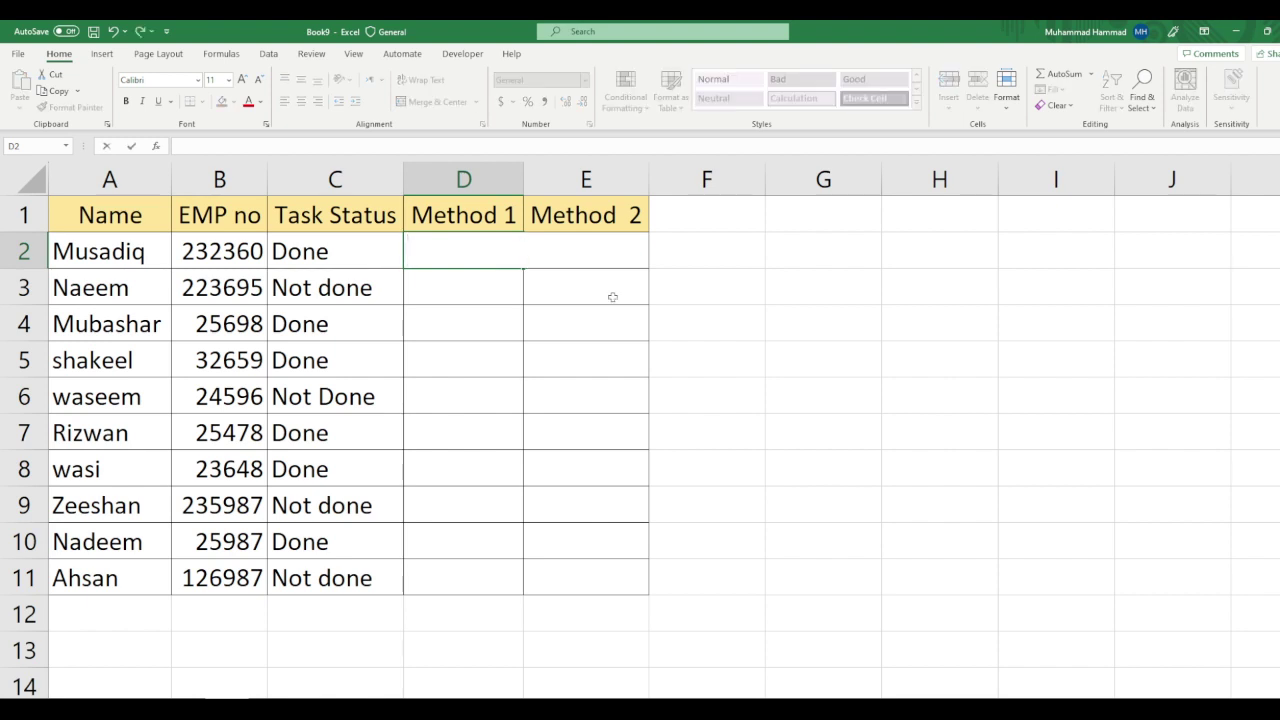
text(=i)
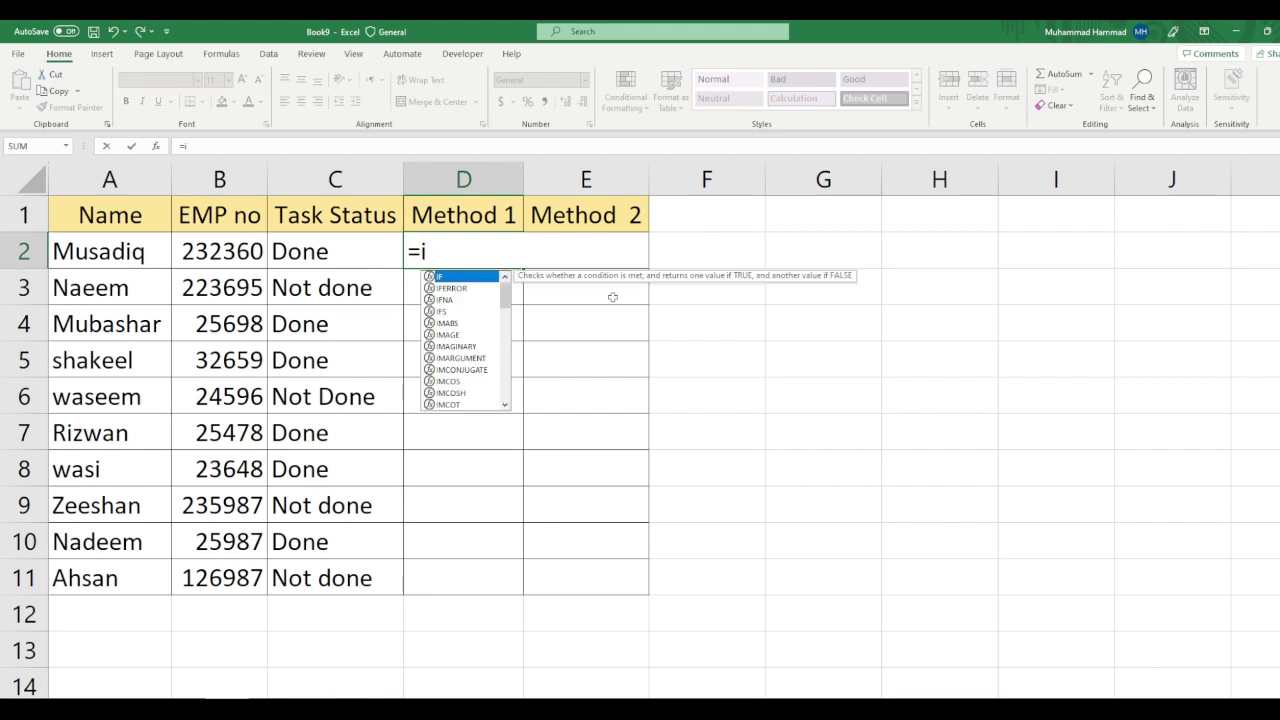
text(f)
key(Tab)
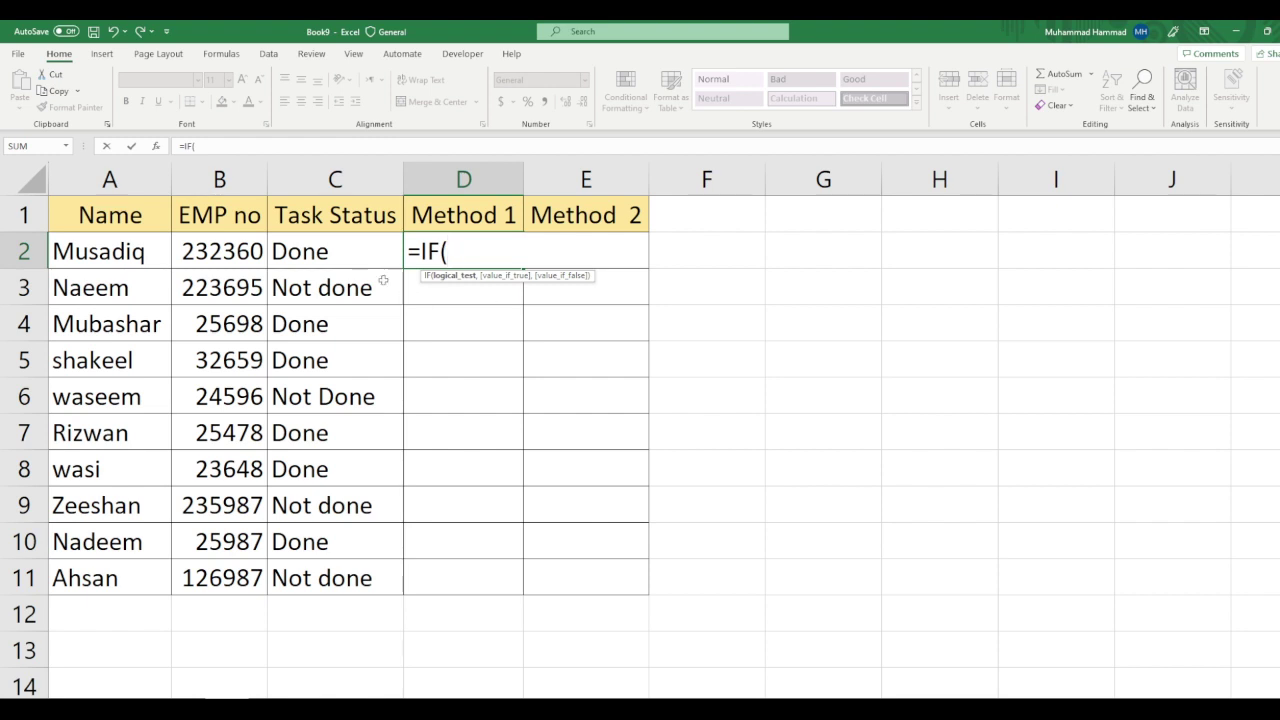
click(289, 247)
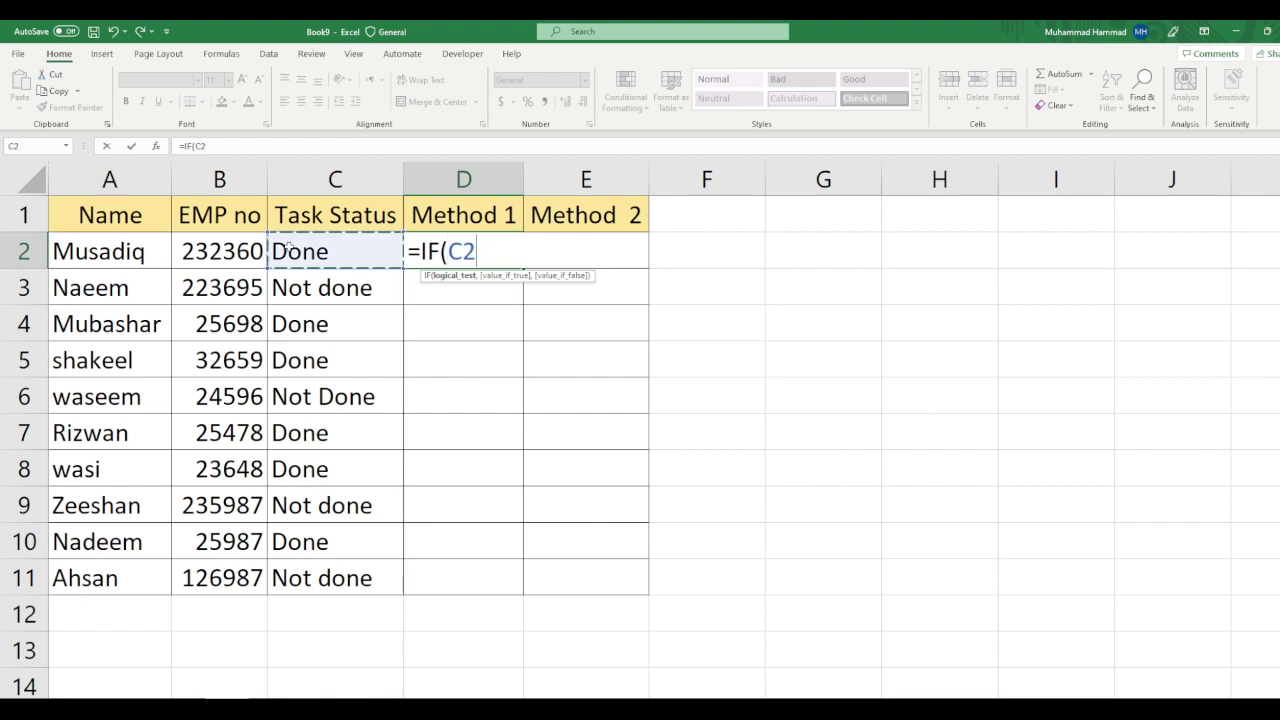
text(=)
text(")
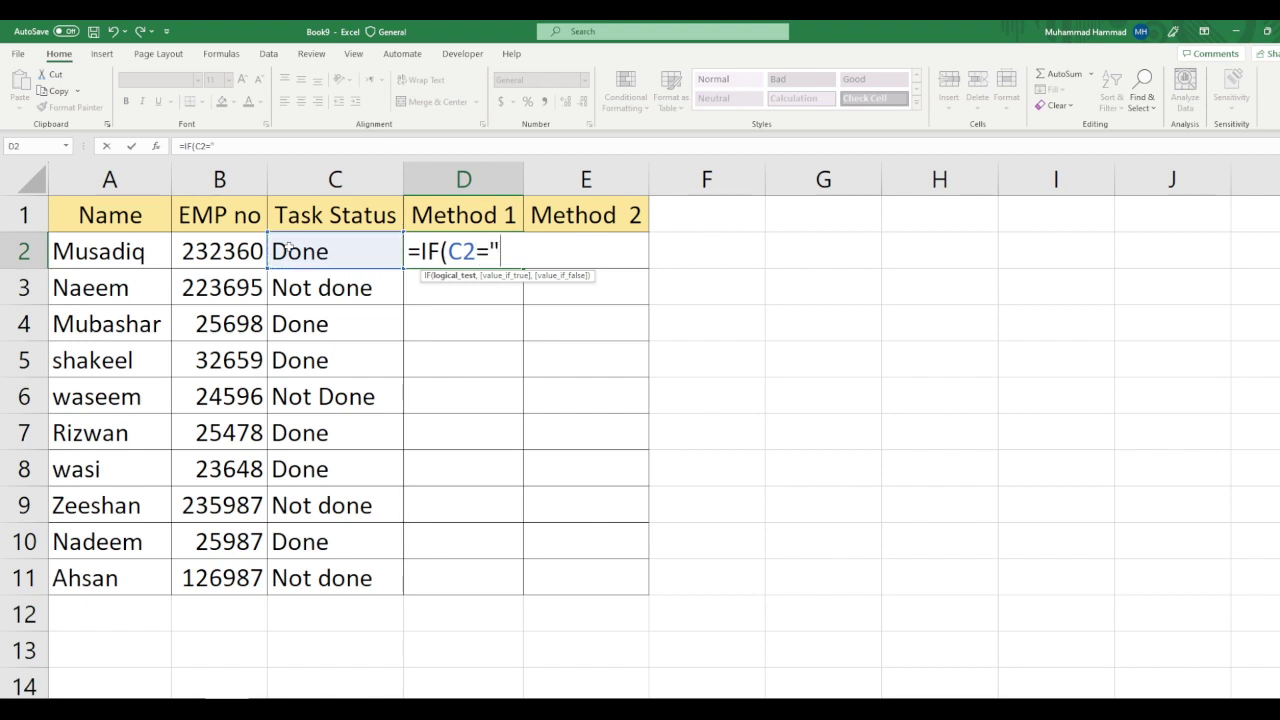
text(Done)
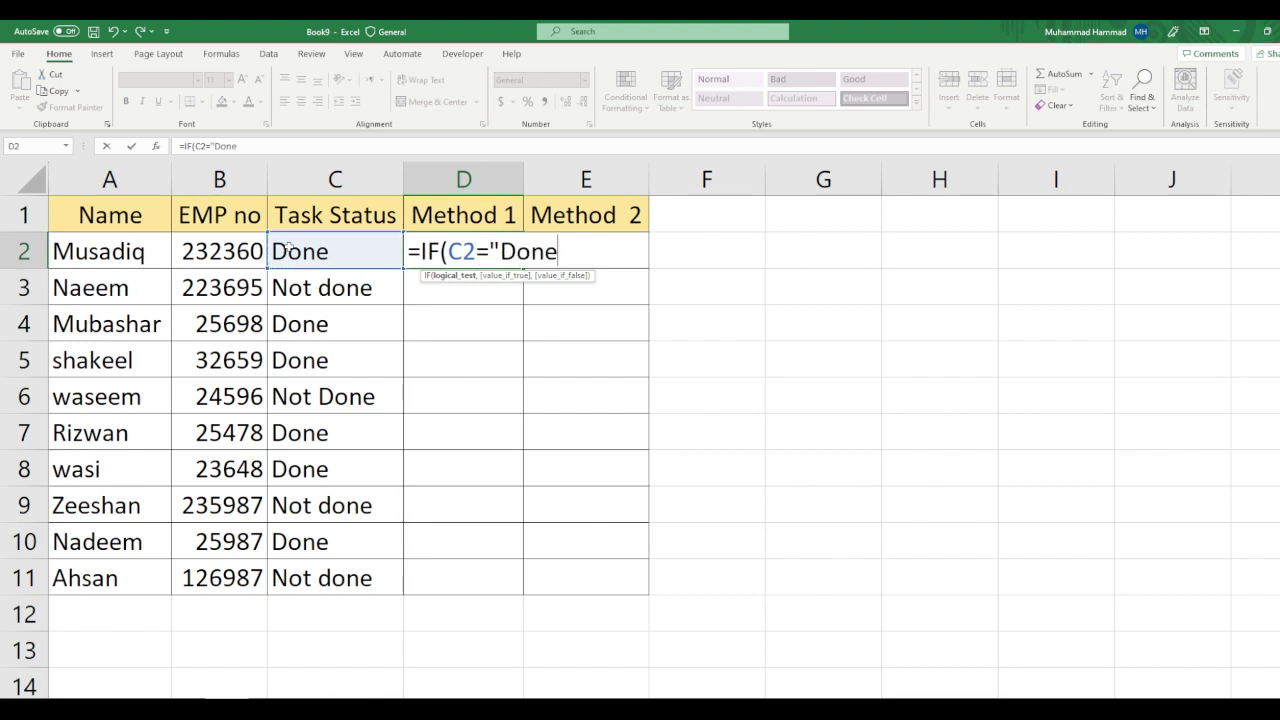
text(")
text(,1)
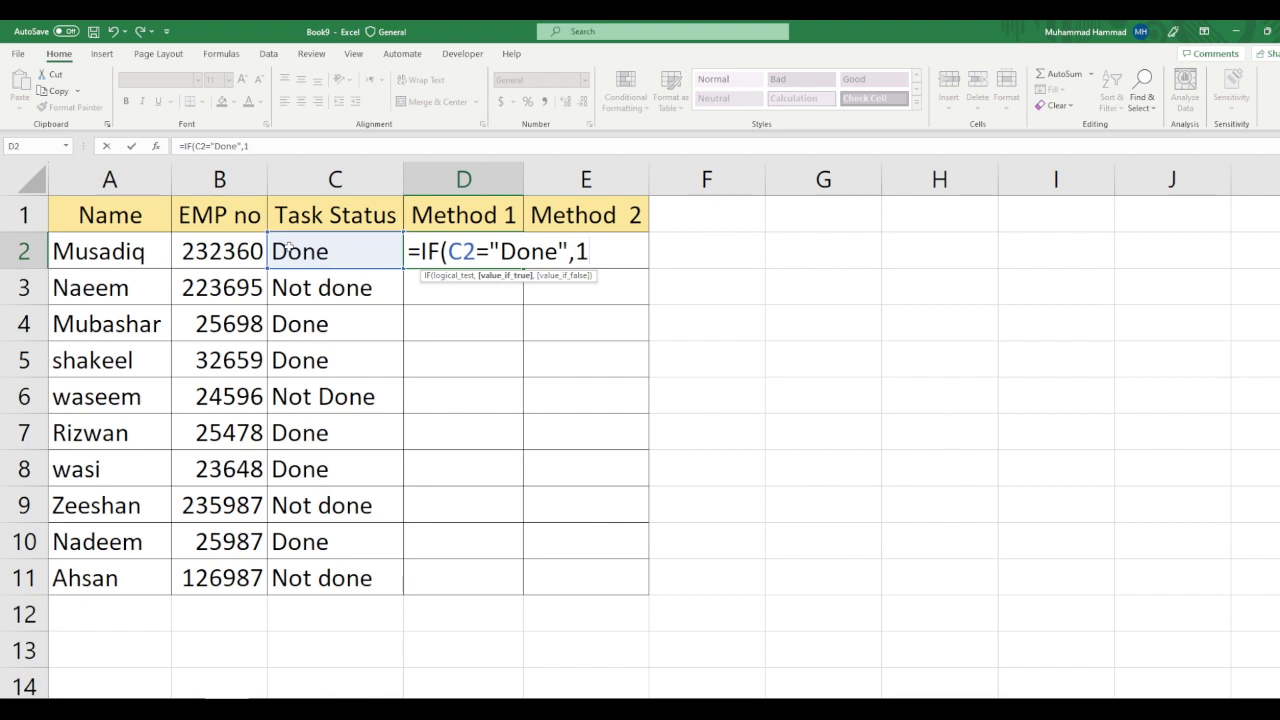
text(,)
text(0))
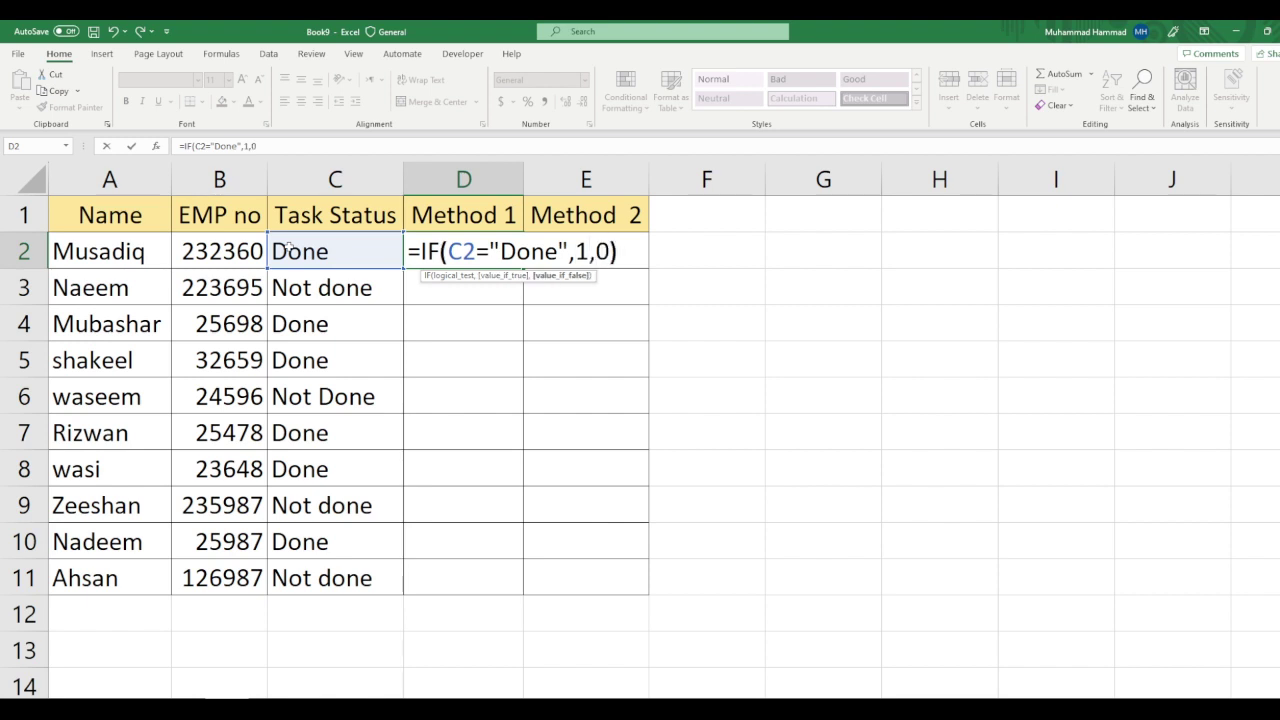
key(Return)
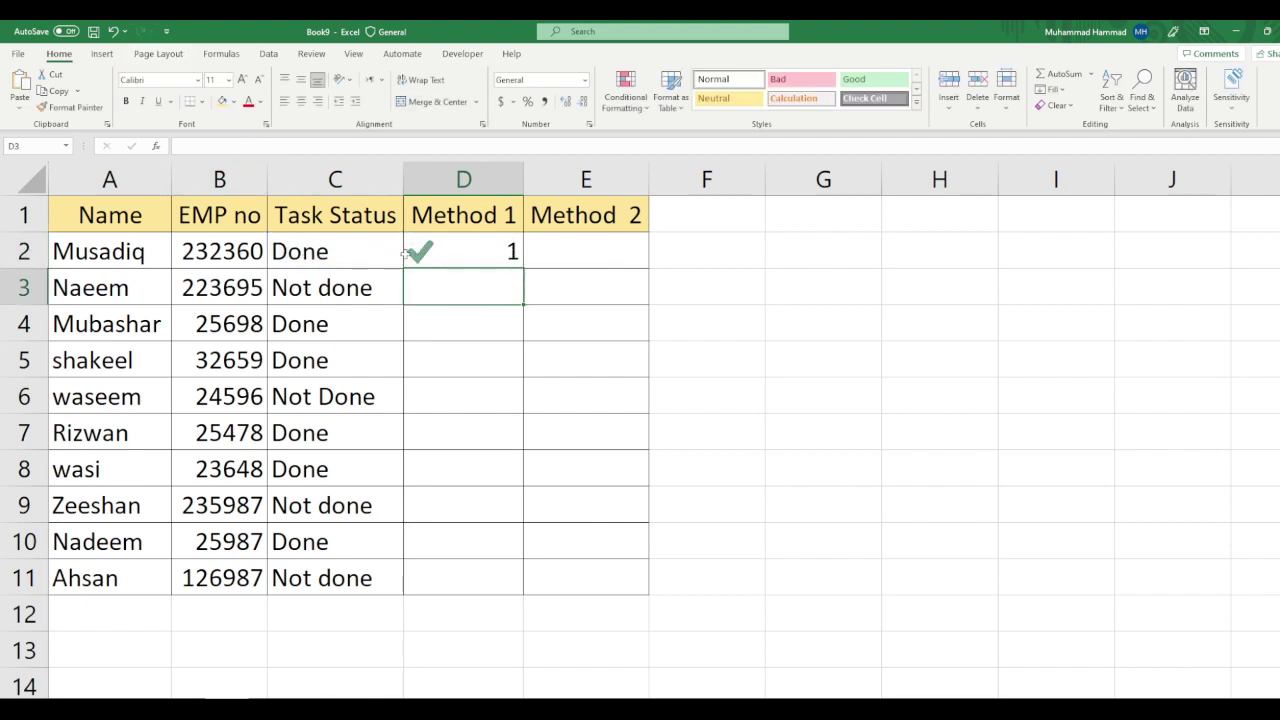
Fill the D2 formula down through D11 and reselect D2.
click(458, 255)
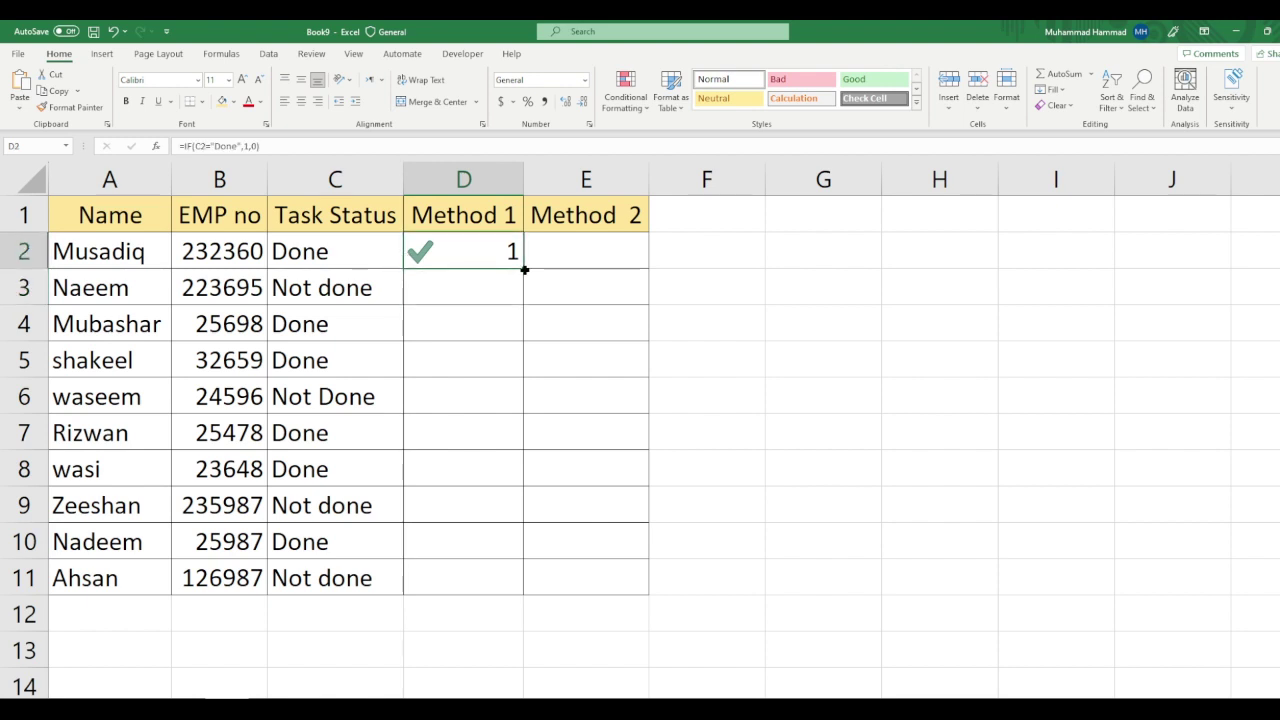
drag(524, 269, 491, 582)
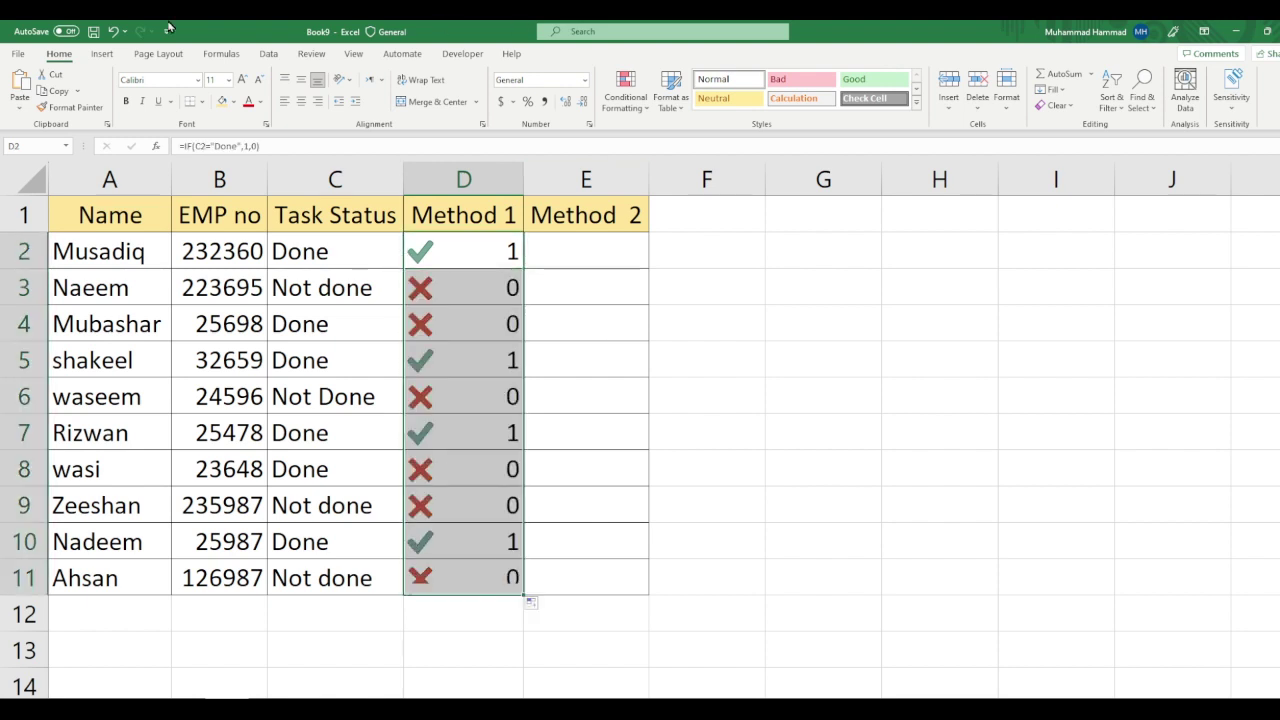
click(570, 356)
click(493, 252)
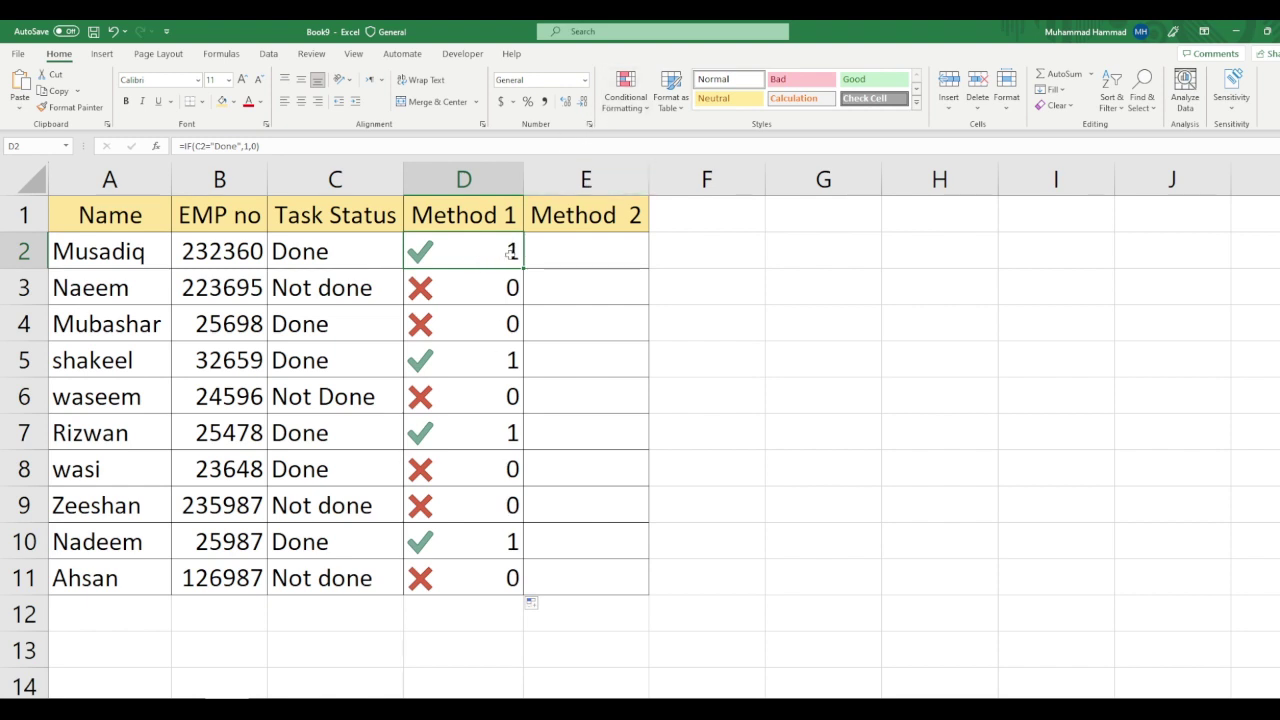
Edit the Icon Set rule in Manage Rules to Show Icon Only.
click(630, 100)
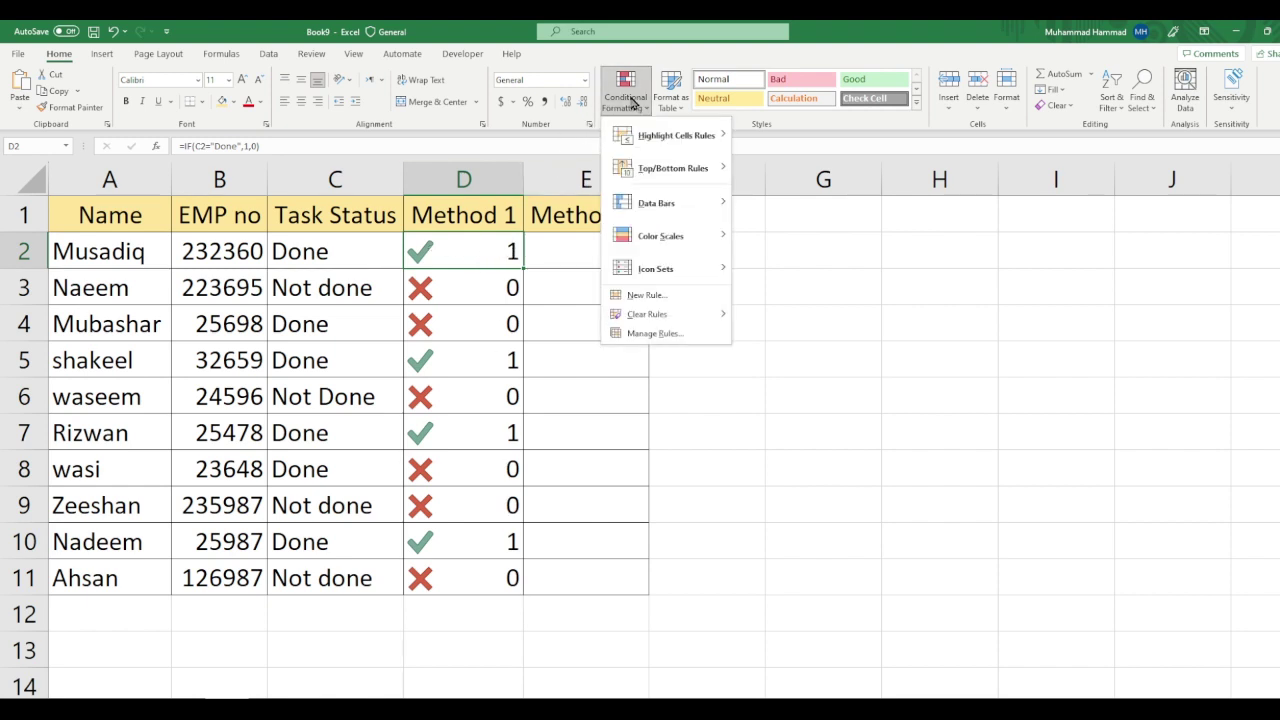
click(660, 334)
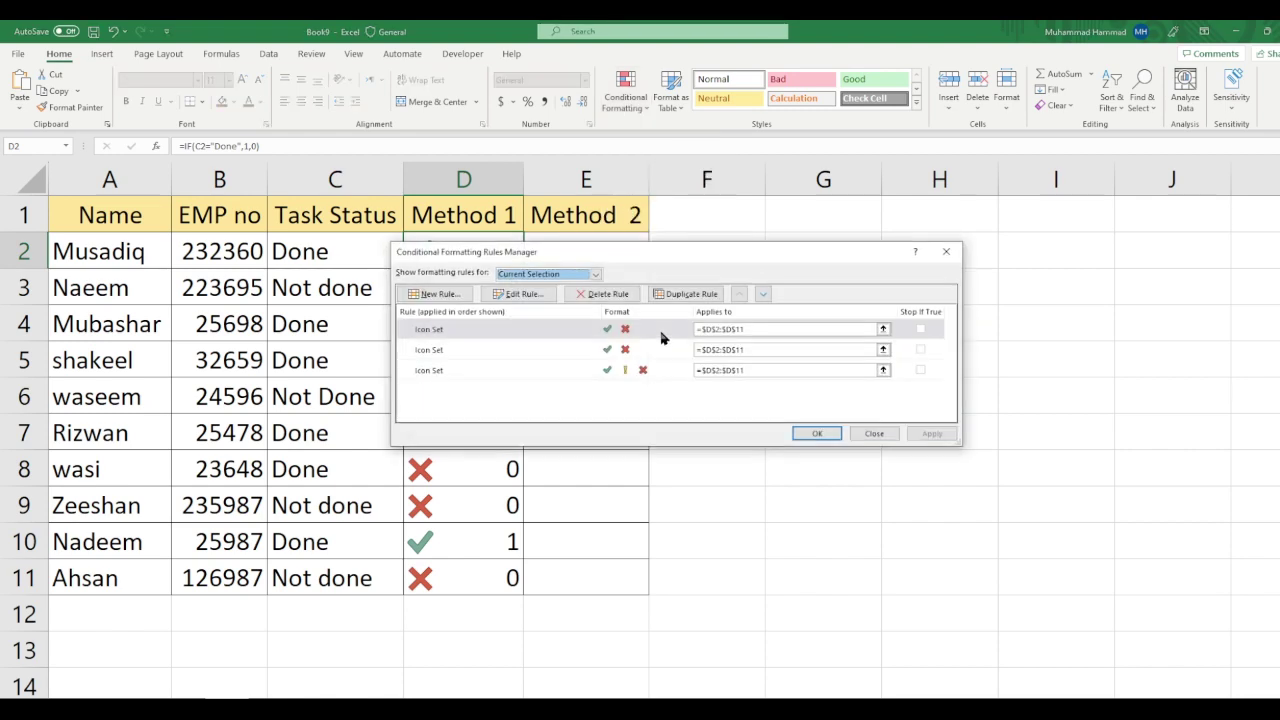
double_click(636, 331)
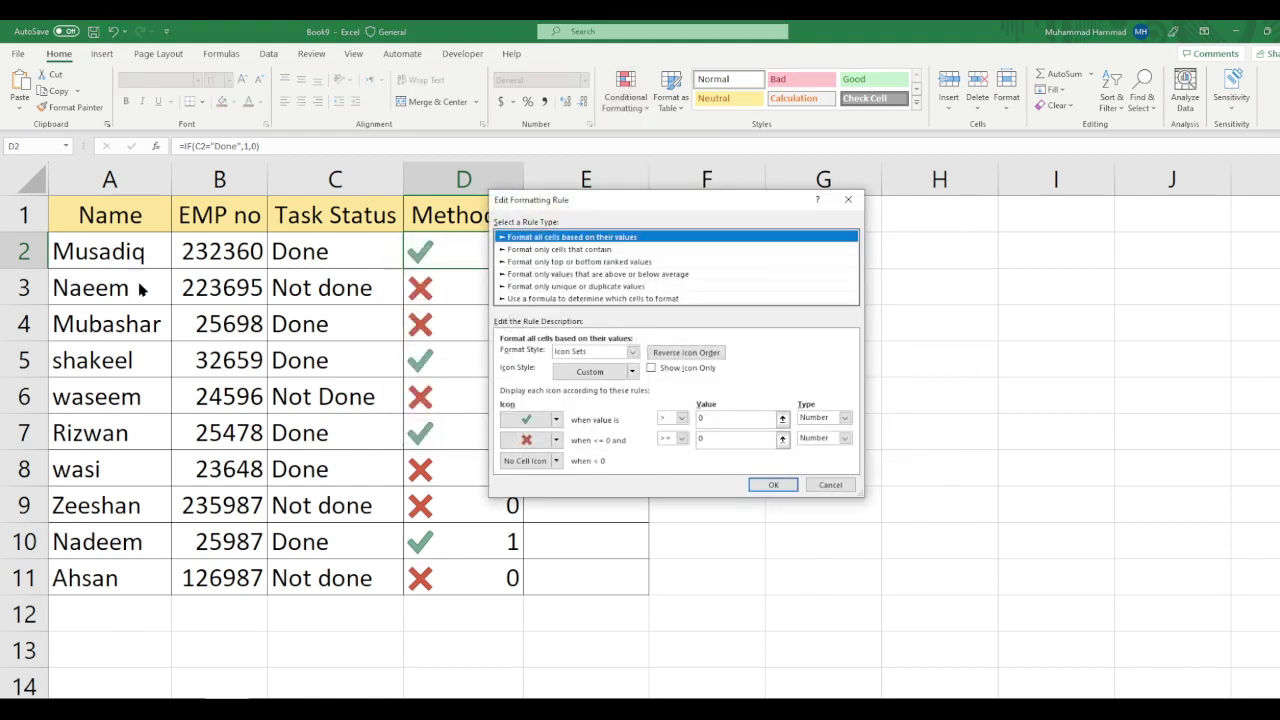
click(657, 370)
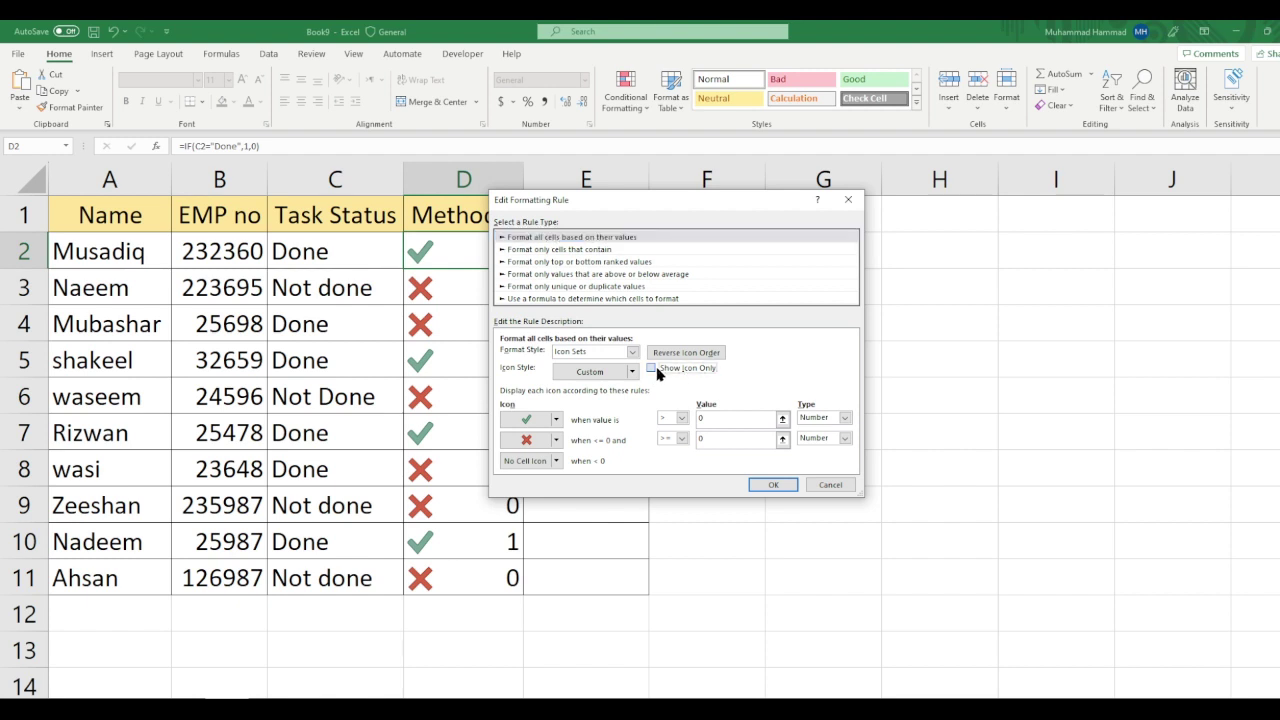
click(775, 485)
click(812, 432)
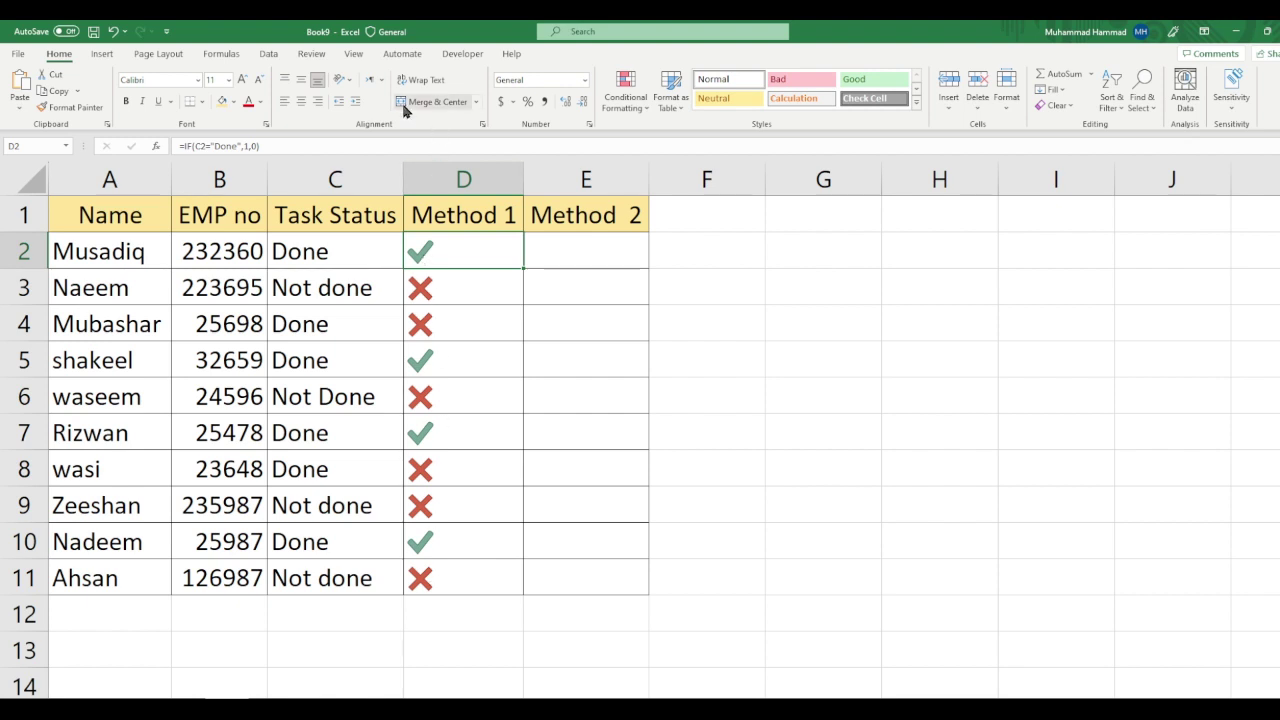
Centre the whole of column D, then move to cell E2.
key(ctrl+space)
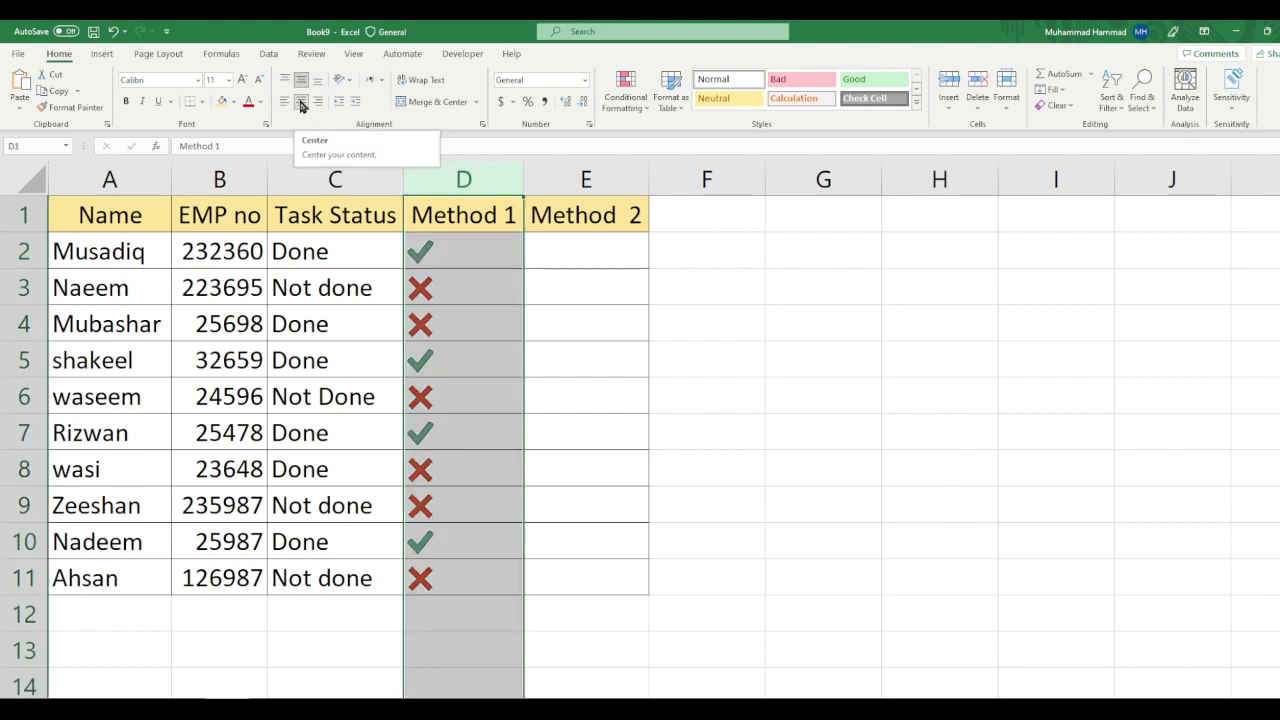
click(301, 104)
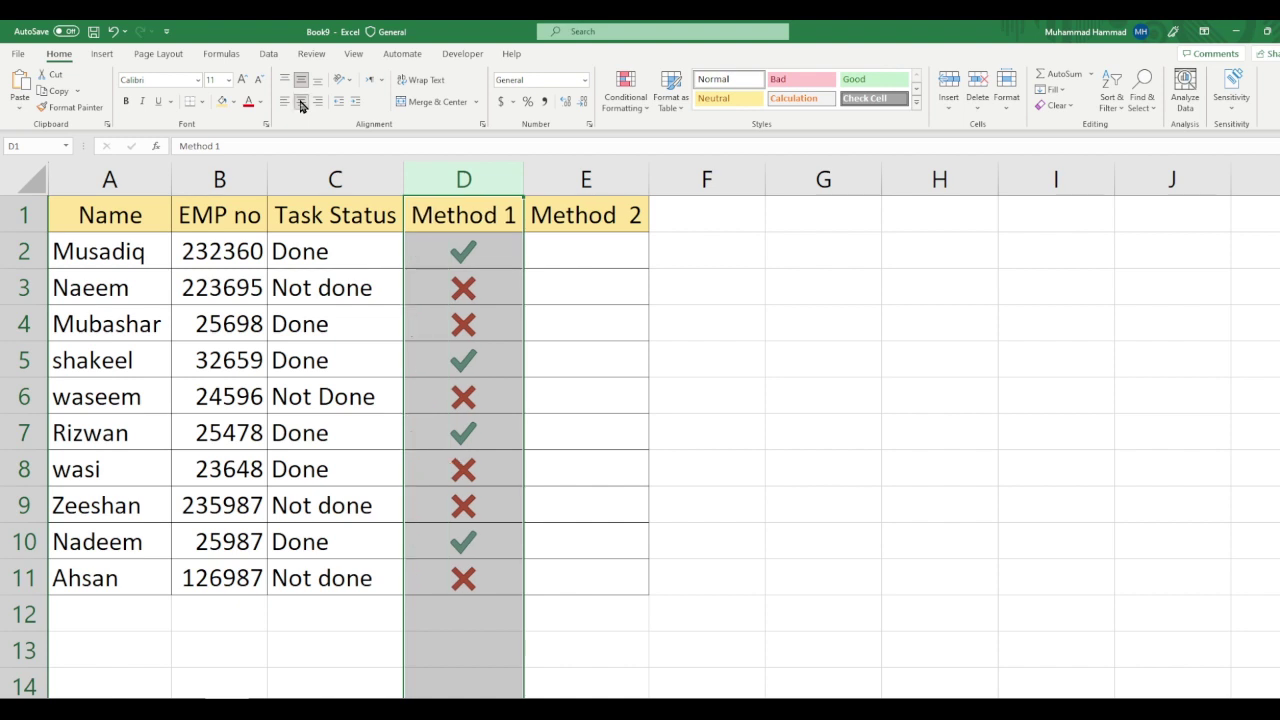
click(583, 251)
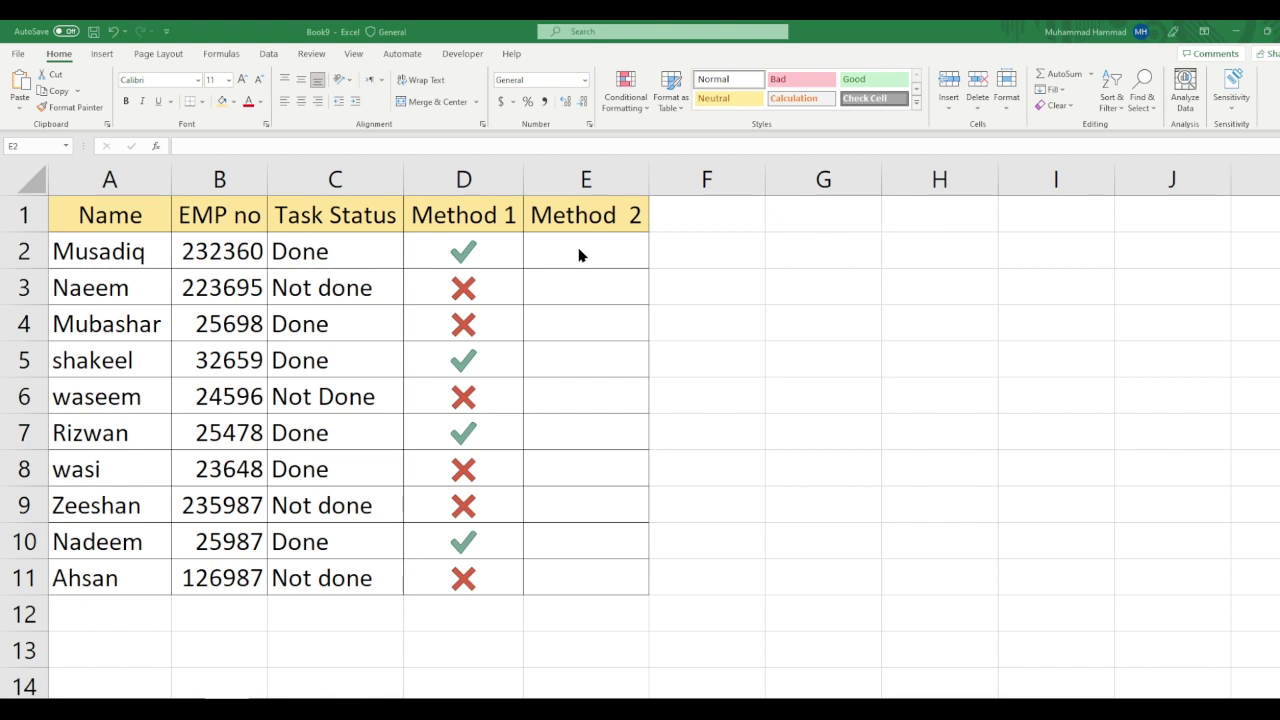
Insert a Check Box form control from the Developer tab, redrawing it inside E2.
click(463, 54)
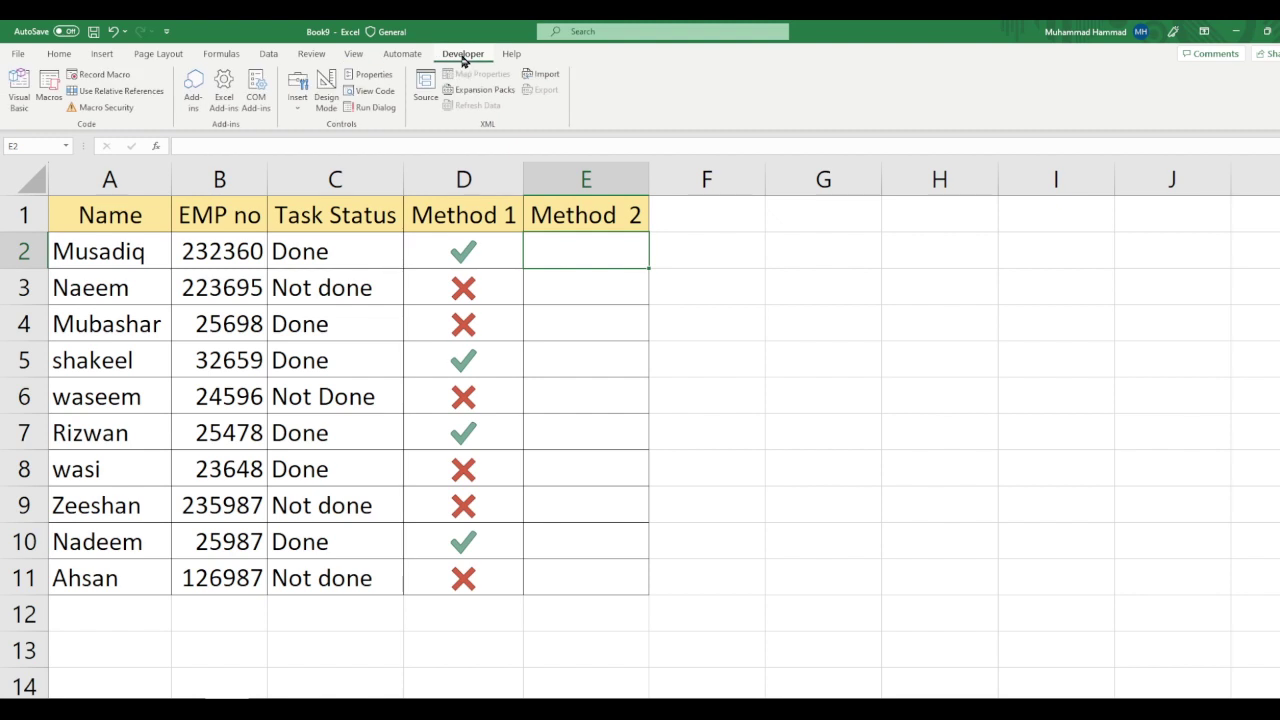
click(297, 88)
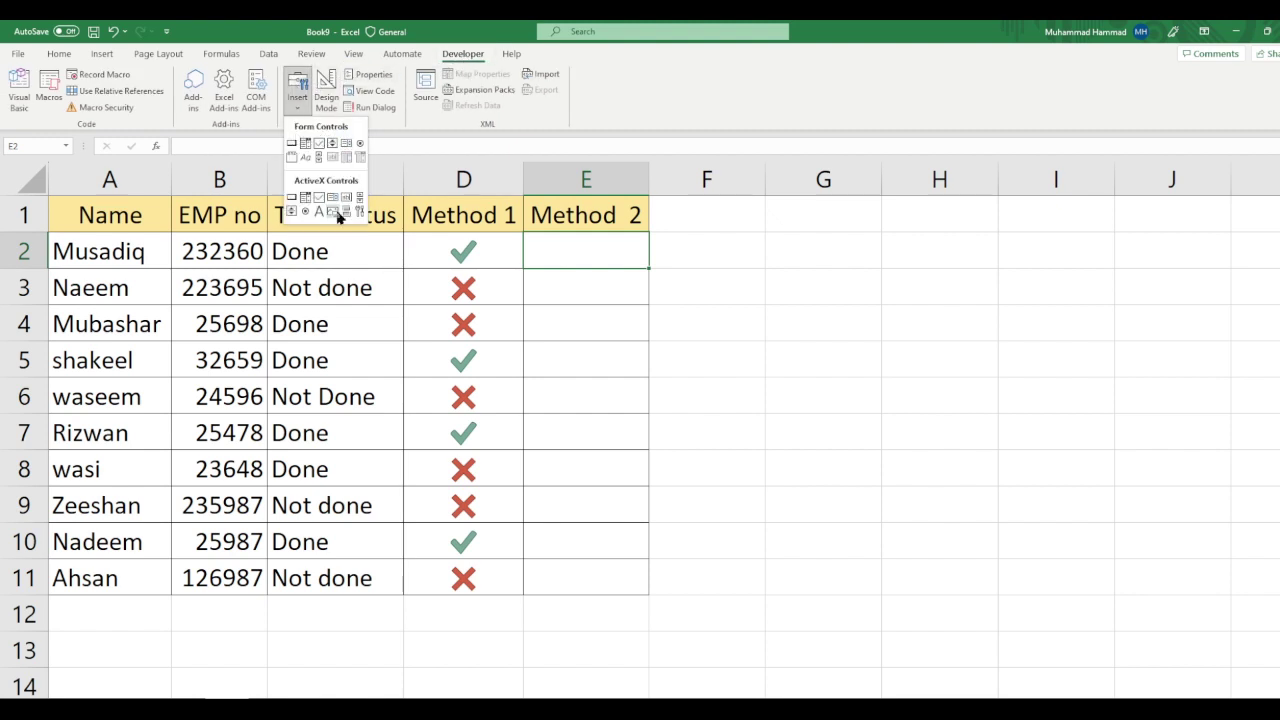
click(316, 145)
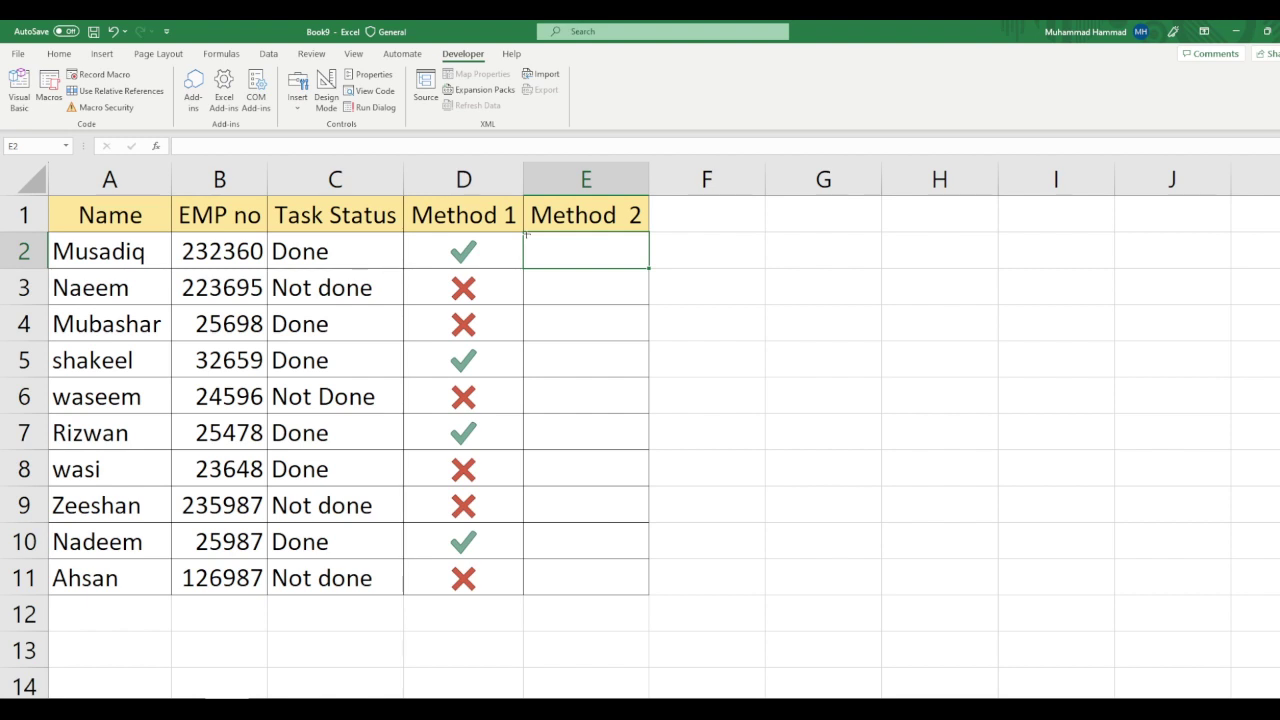
click(527, 235)
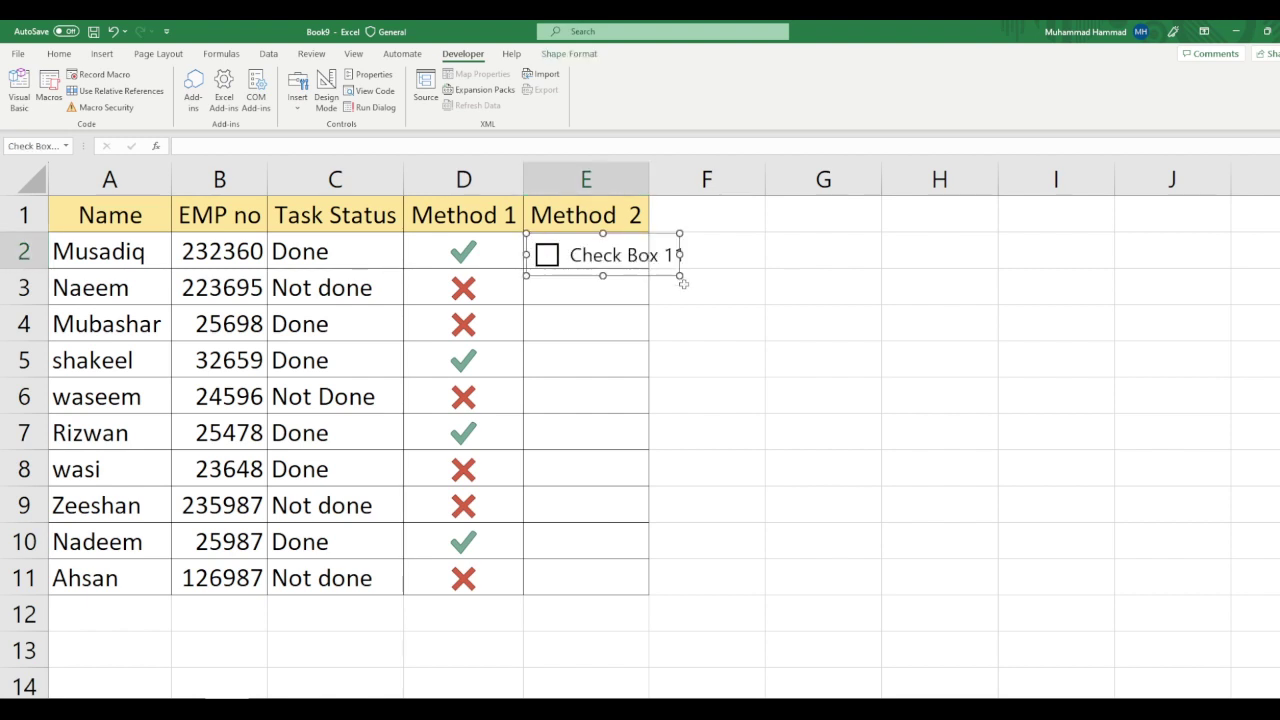
key(Delete)
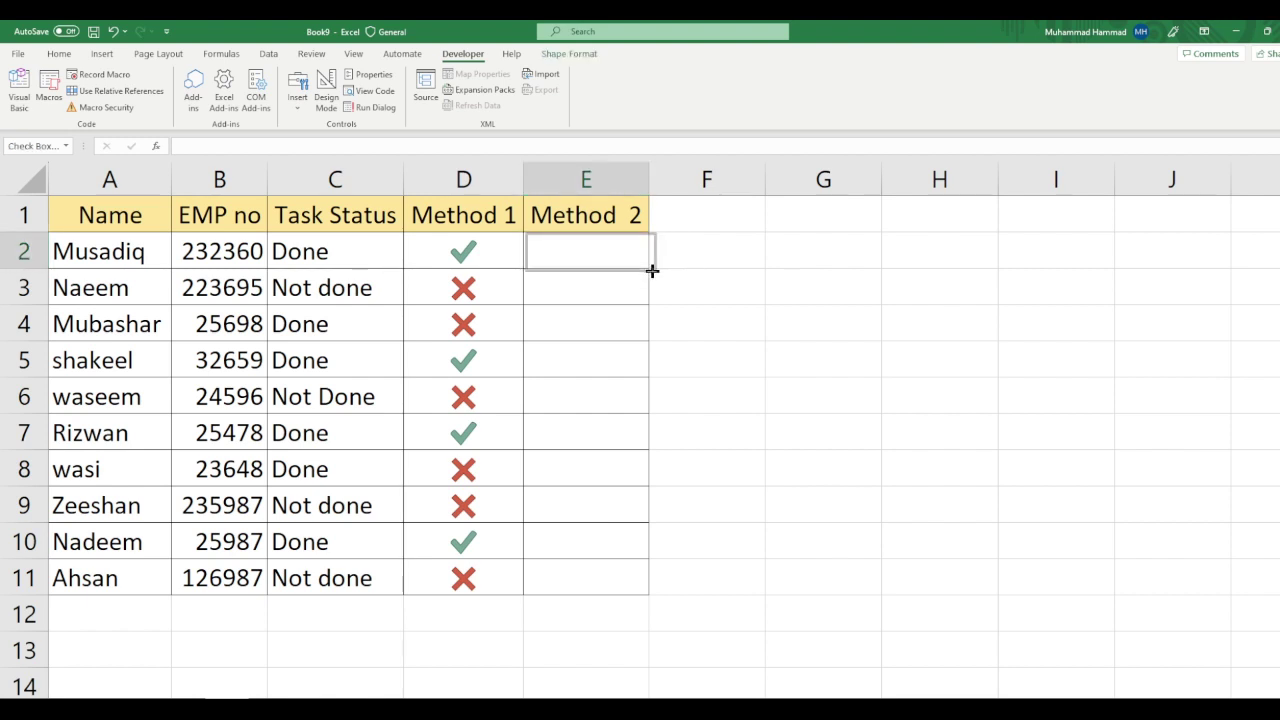
drag(646, 268, 646, 268)
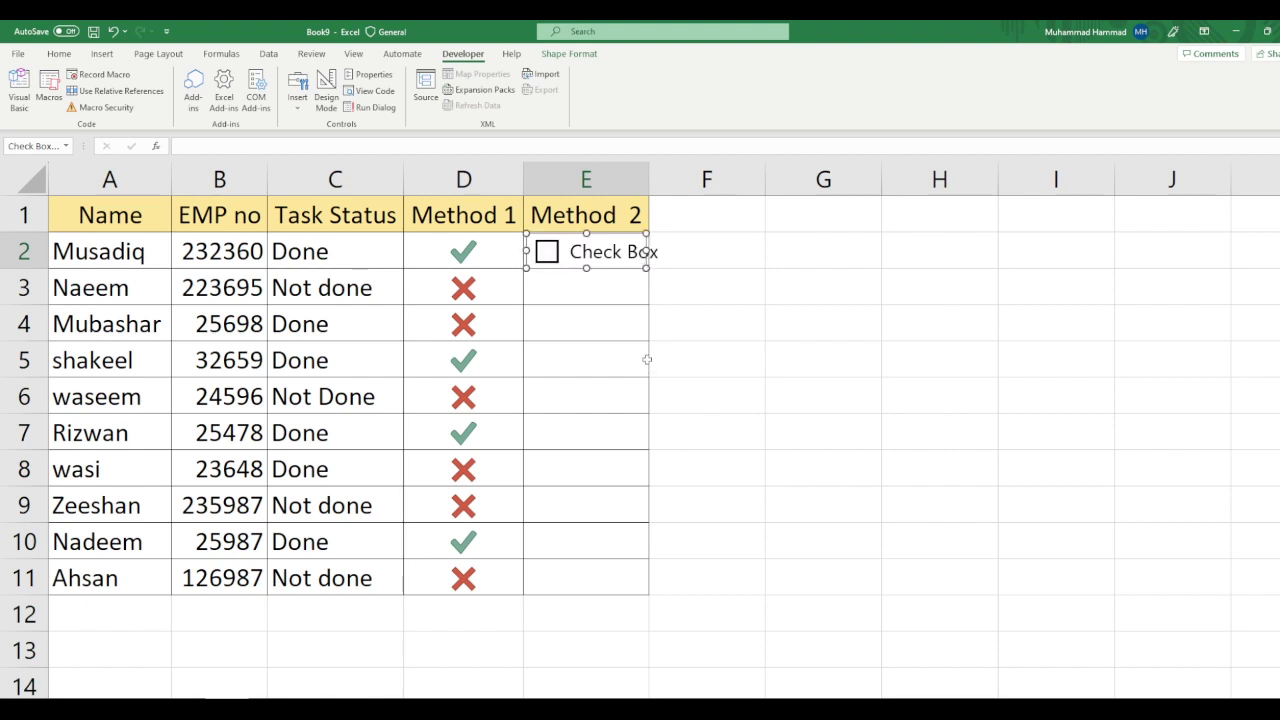
Change the E2 check box label text to 'Done'.
right_click(612, 255)
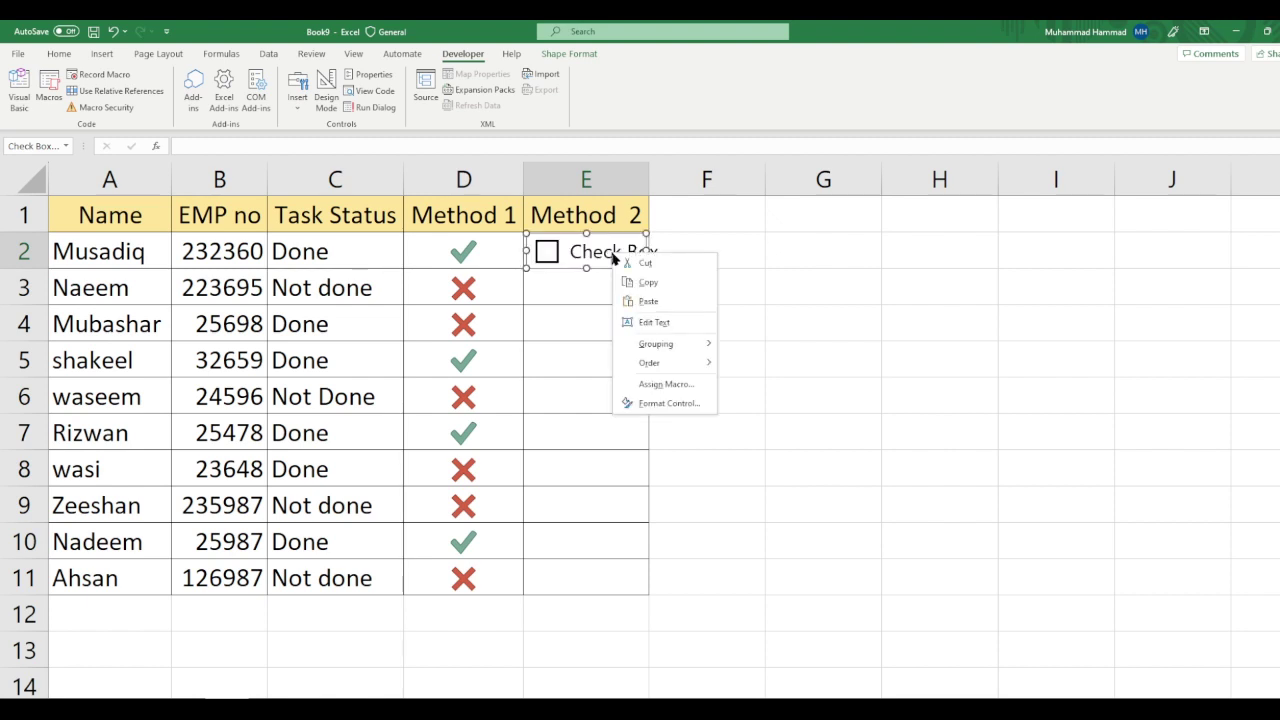
click(678, 321)
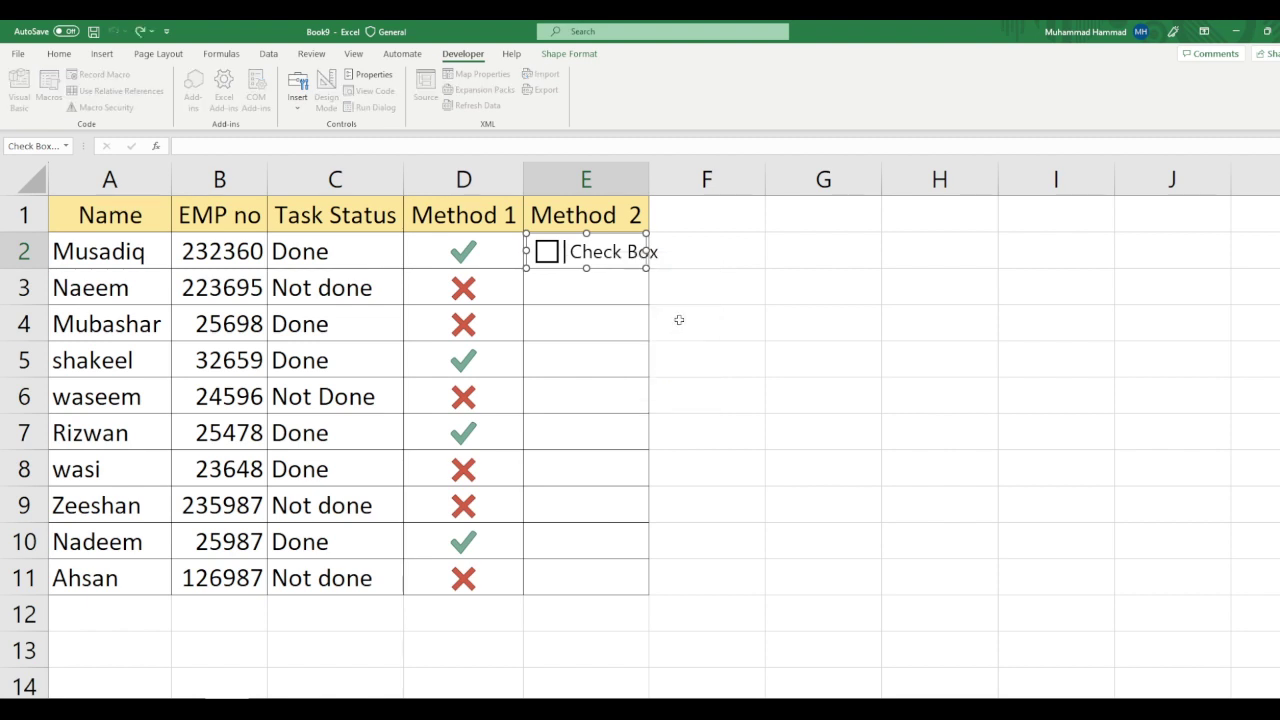
text(D)
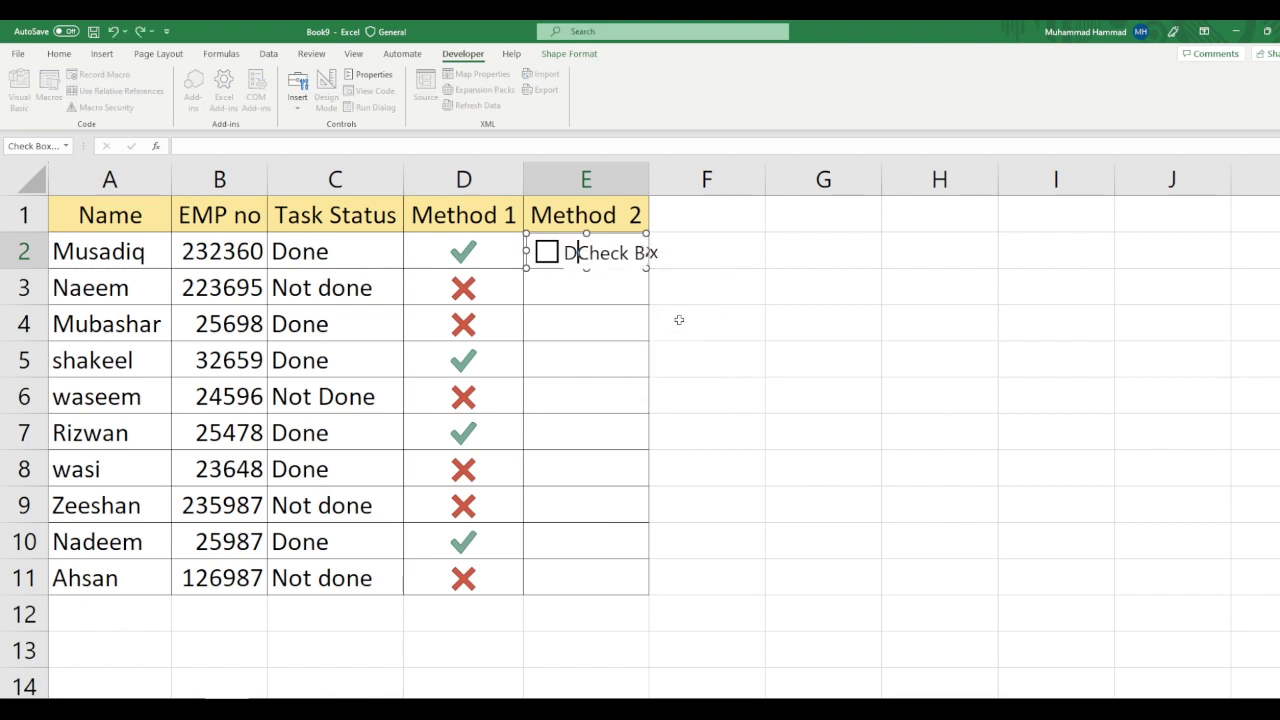
key(shift+End)
key(Delete)
text(one)
click(652, 290)
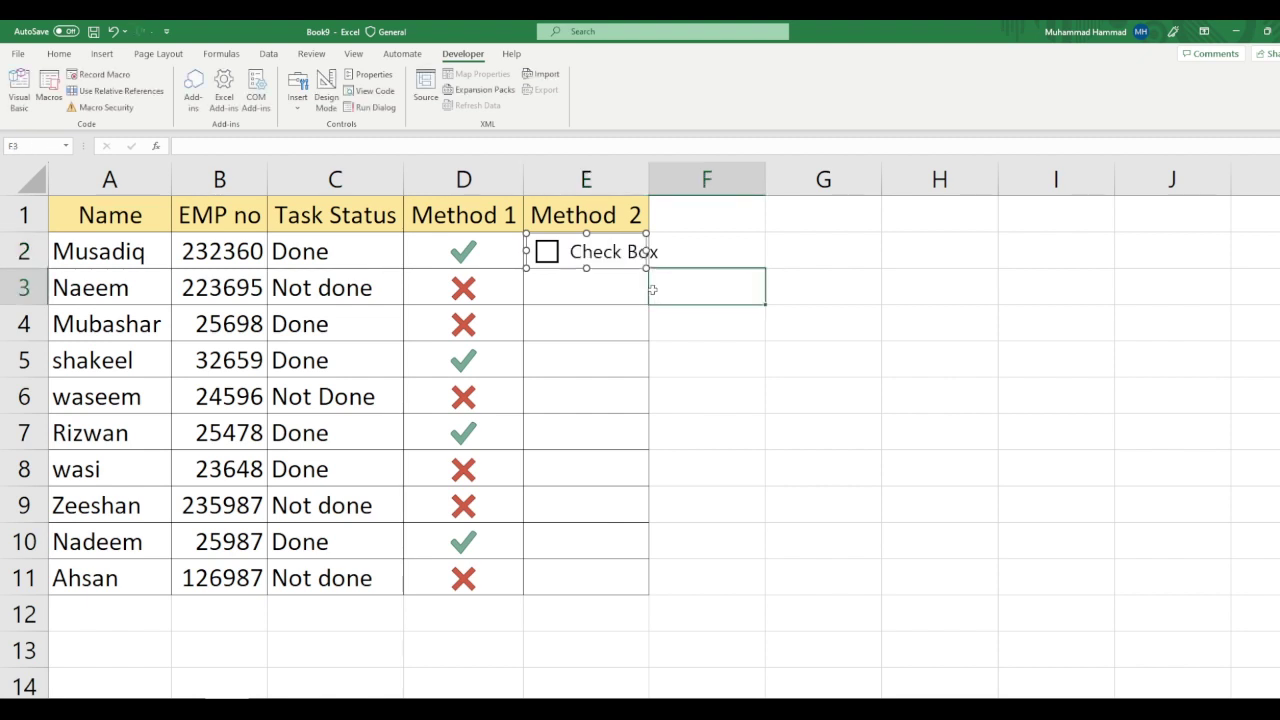
Test ticking and unticking the Done box, then select cell E2.
click(603, 260)
click(589, 262)
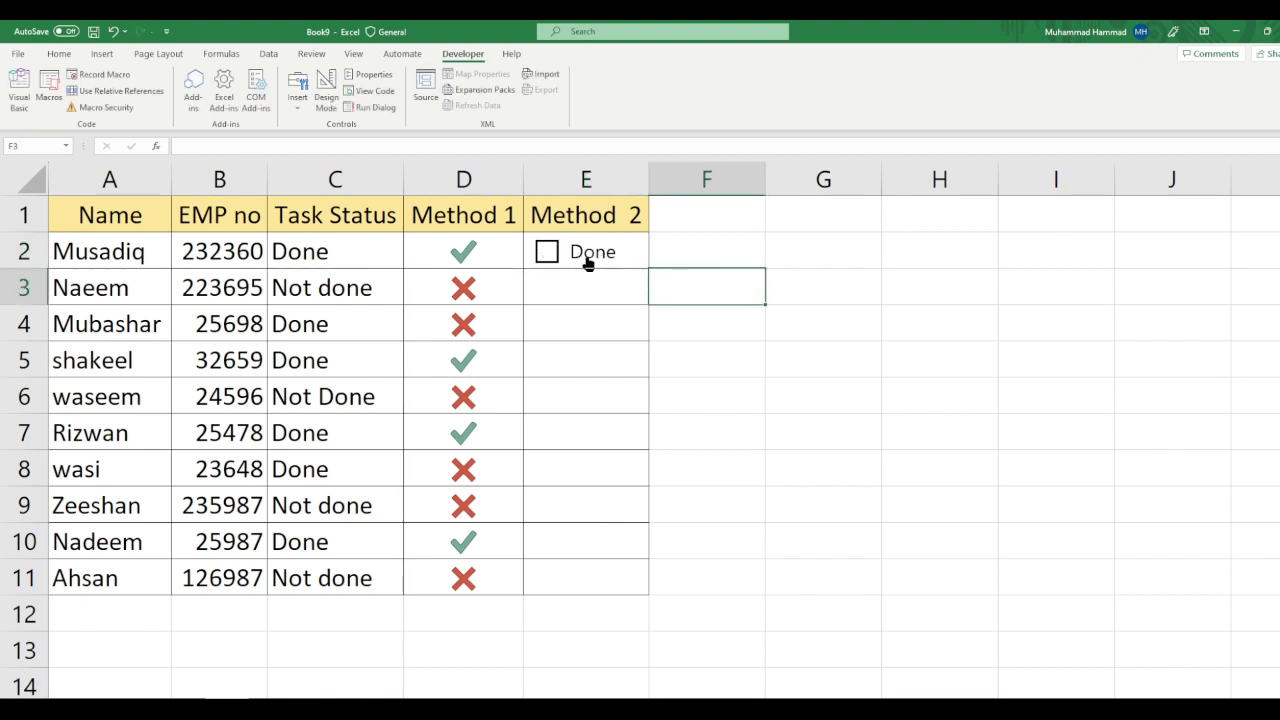
click(605, 292)
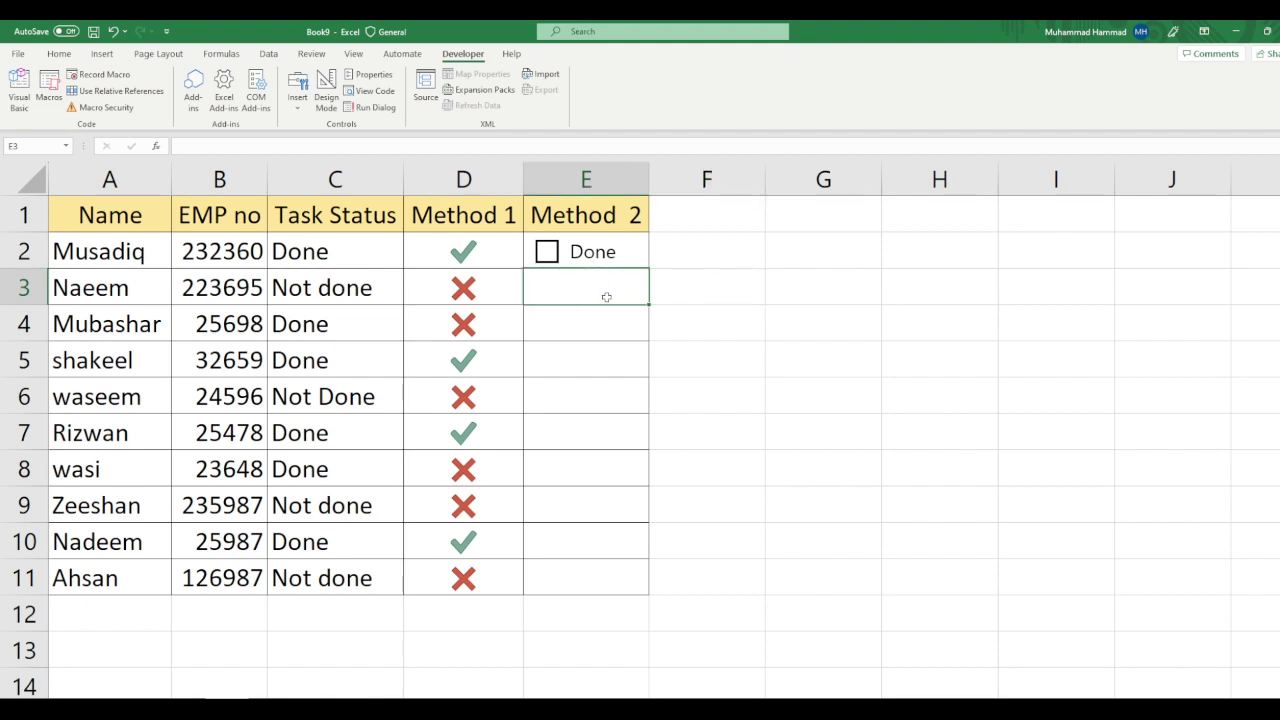
click(640, 253)
click(640, 251)
click(647, 265)
Fill E2's check box down to E11, then tick E2, E4, E5, E7, E8 and E10.
drag(650, 271, 636, 580)
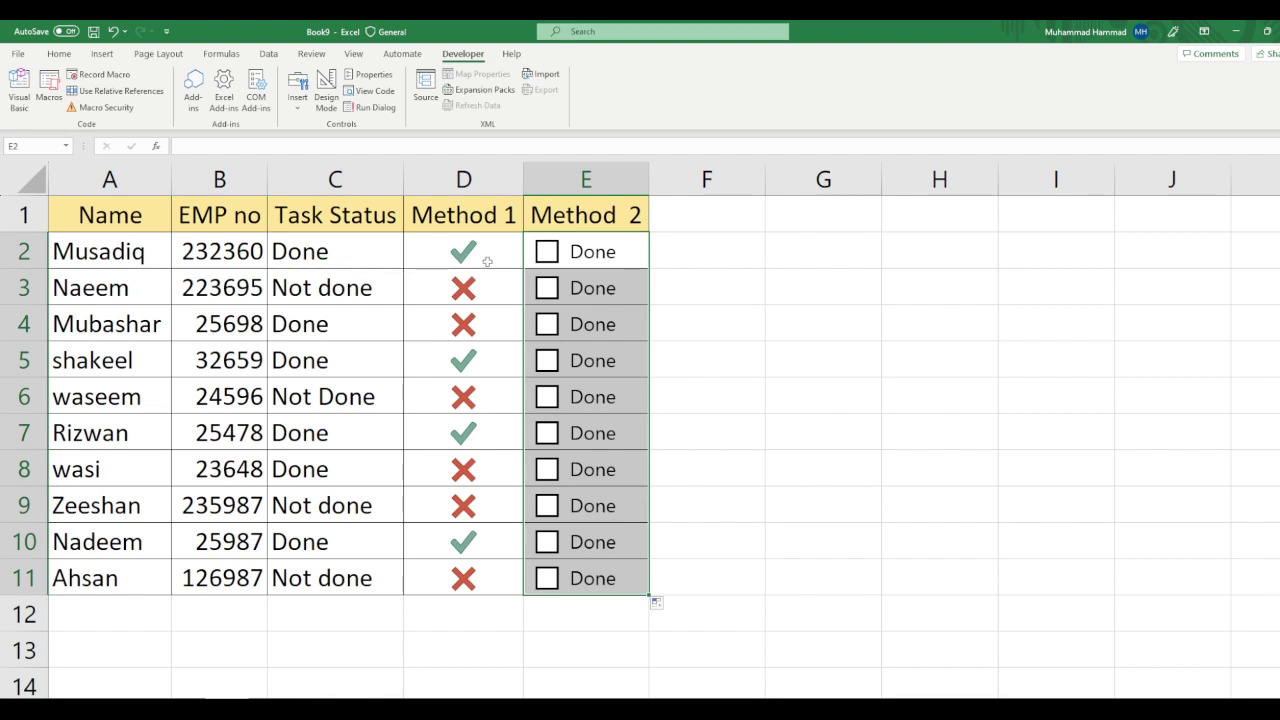
click(548, 256)
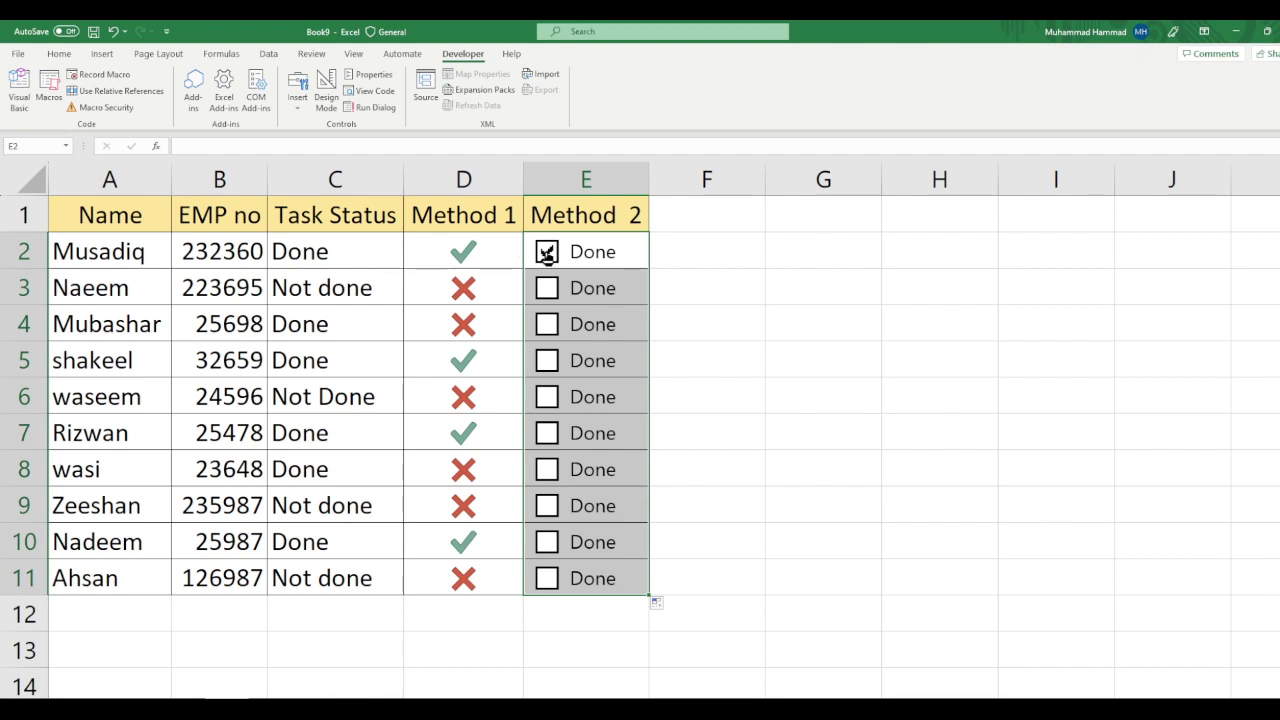
click(546, 325)
click(548, 363)
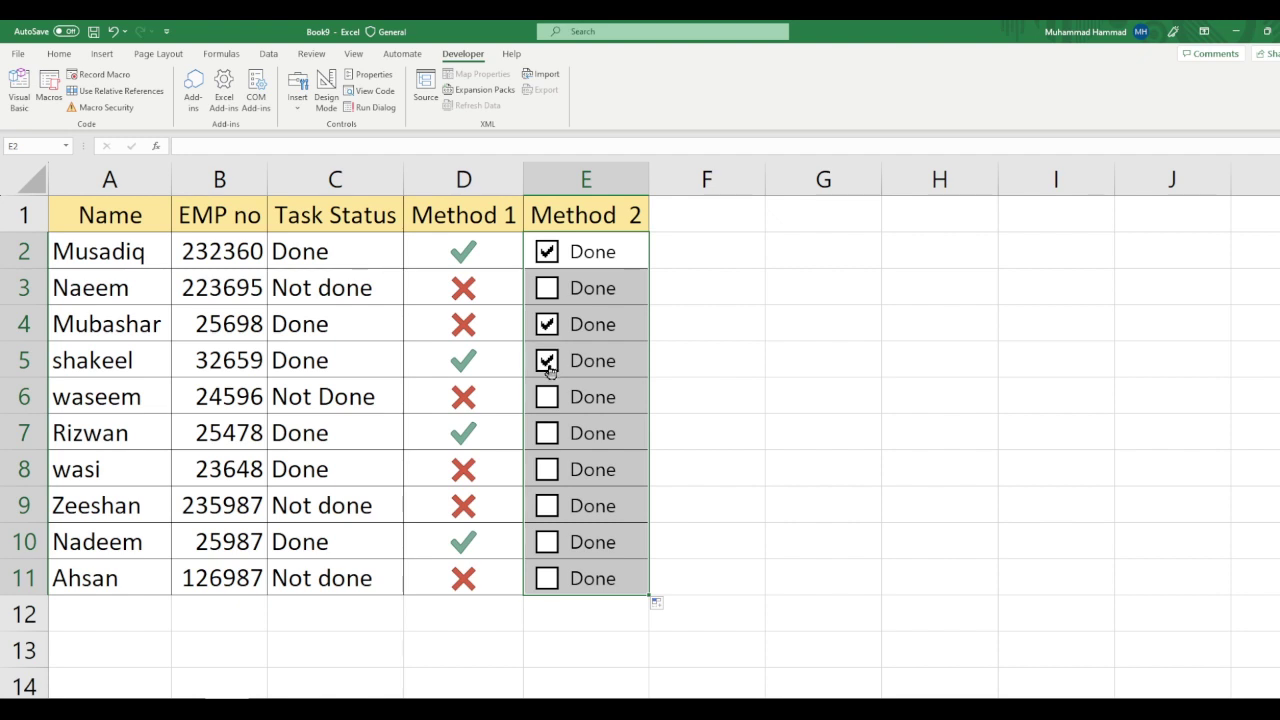
click(545, 432)
click(549, 466)
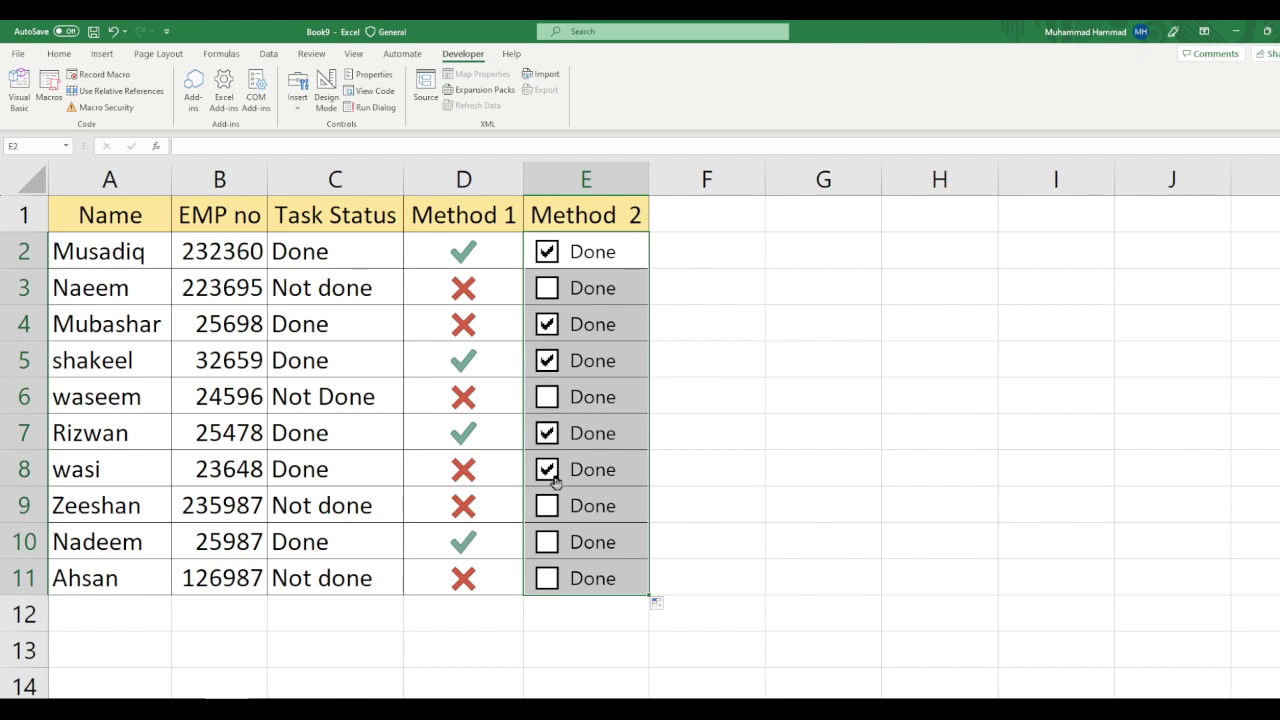
click(548, 543)
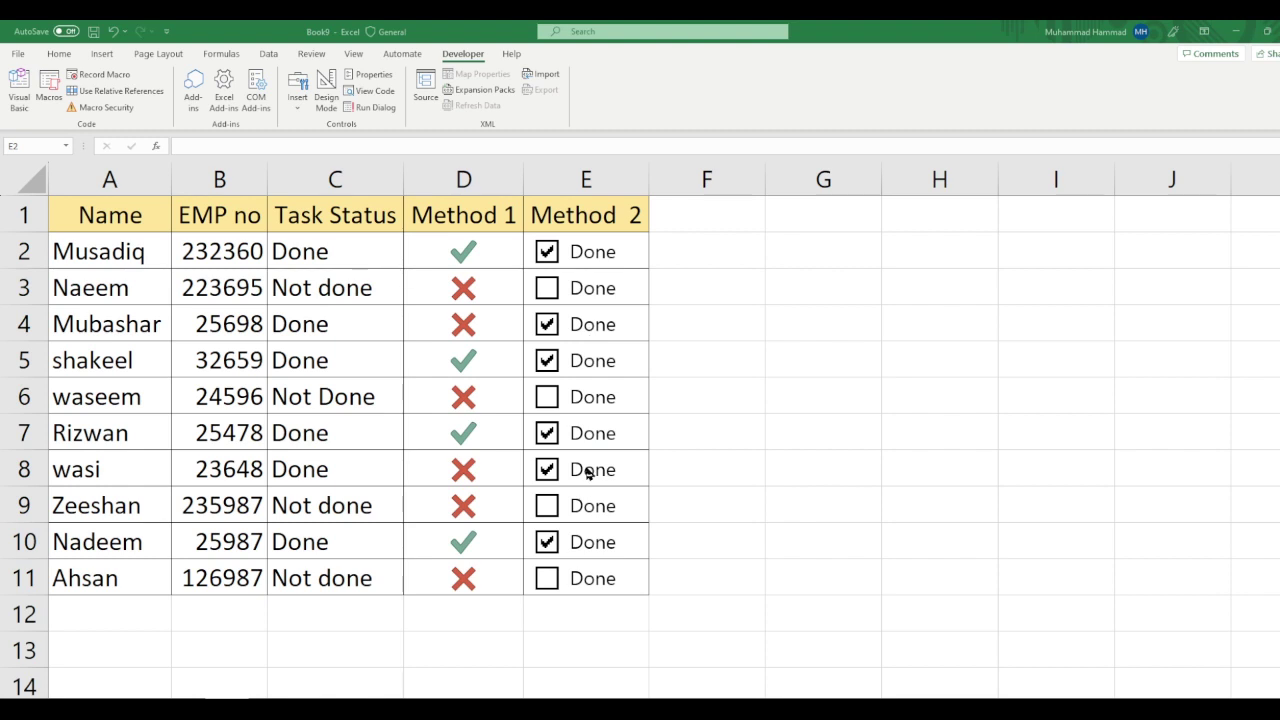